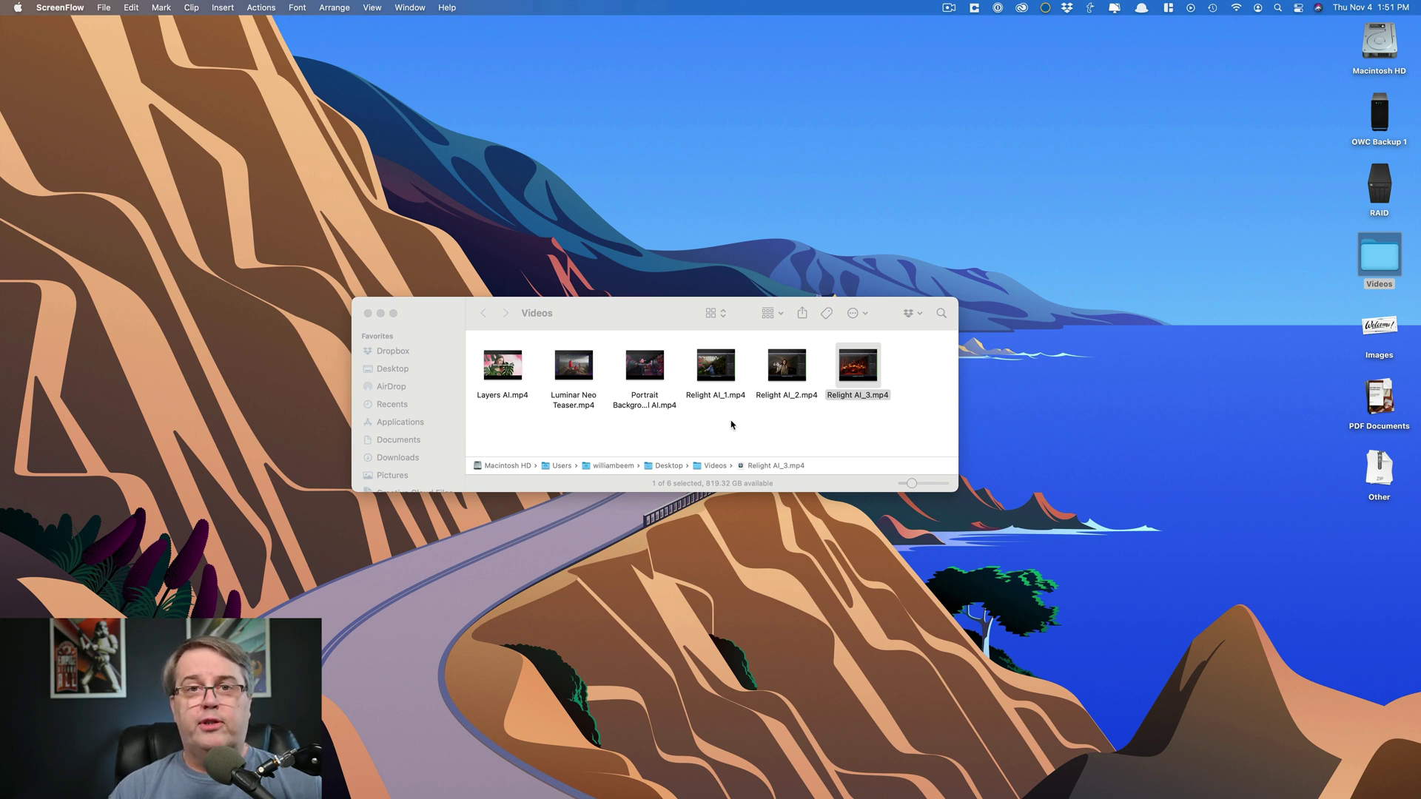
Open Relight AI_1.mp4 from the Videos folder, show it full screen and start playback.
double_click(729, 383)
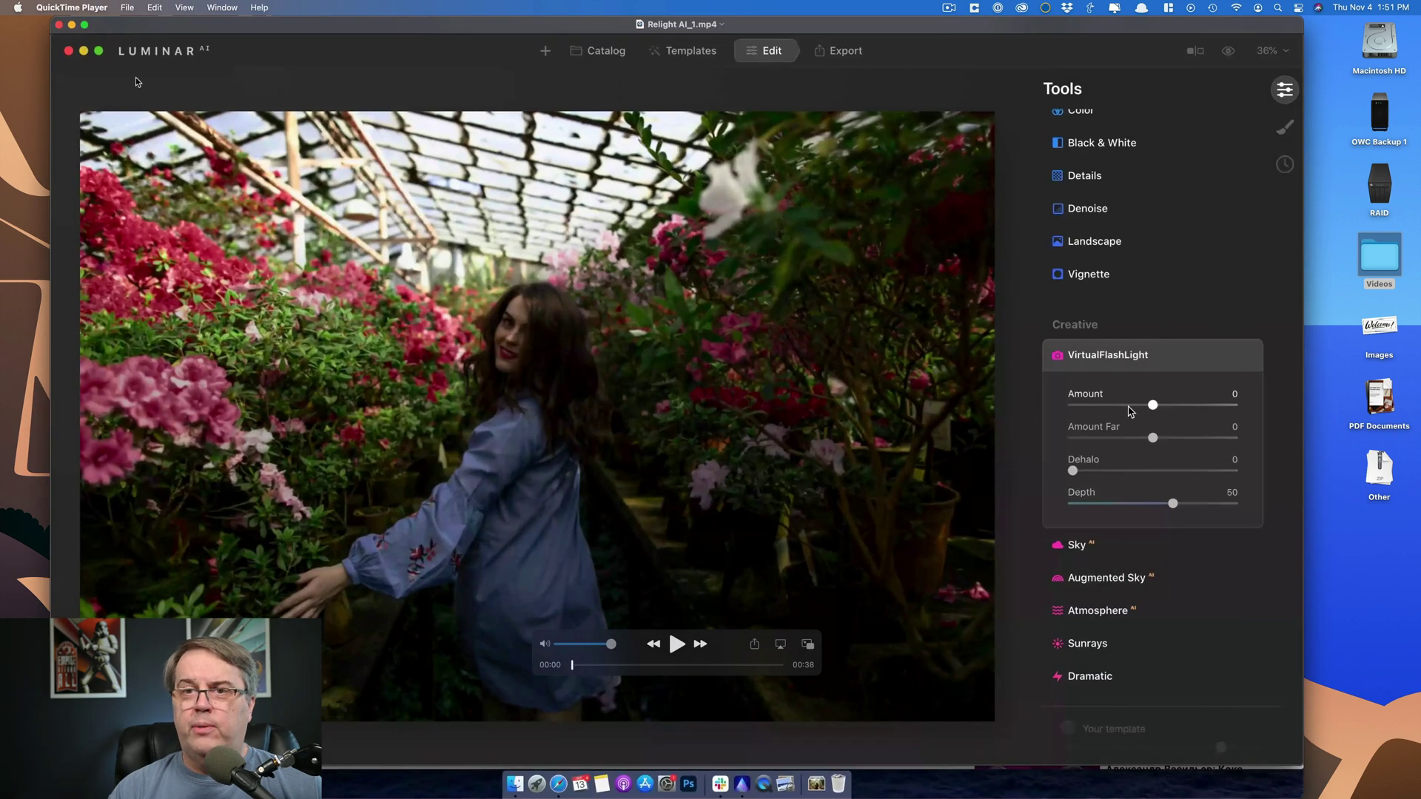
left_click(85, 25)
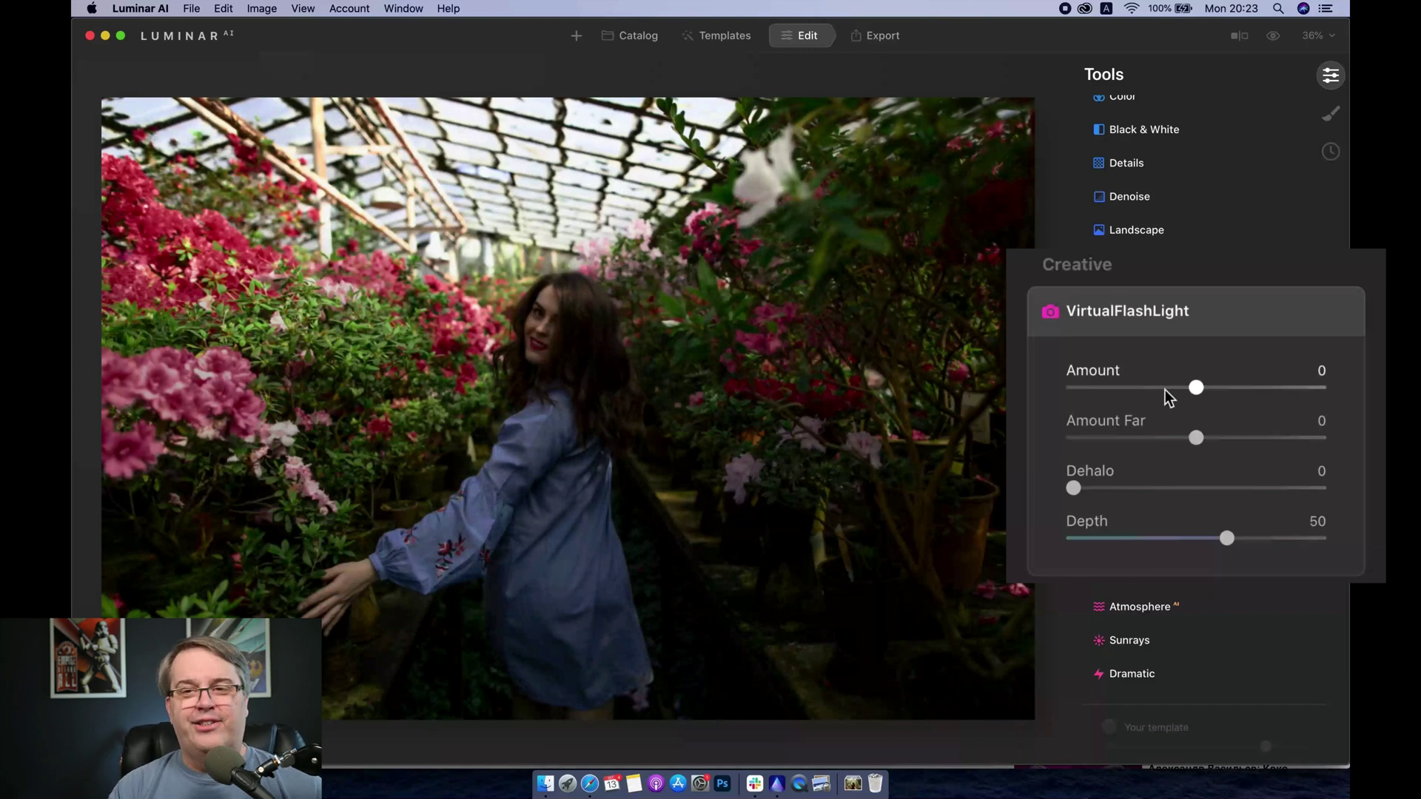
mouse_move(1110, 474)
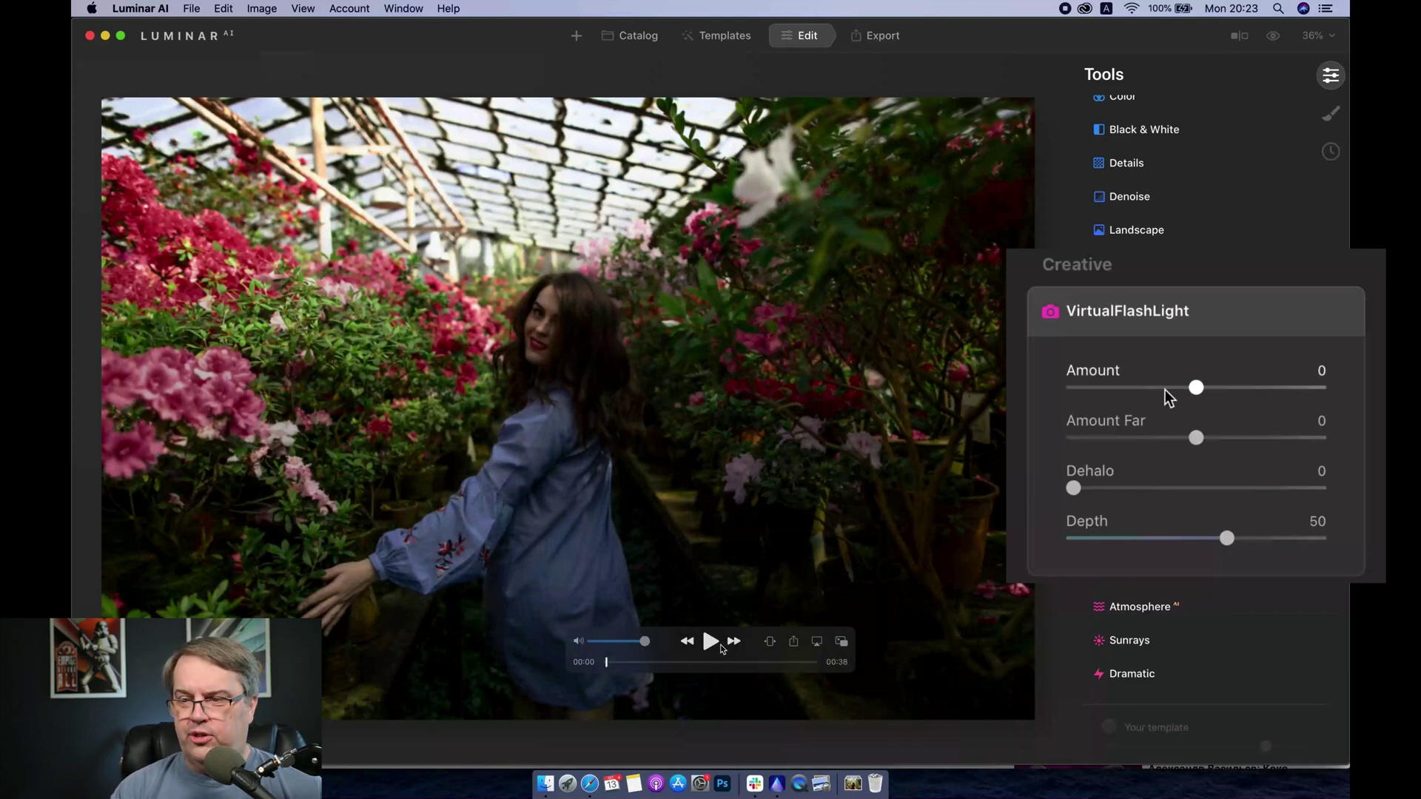
key("space")
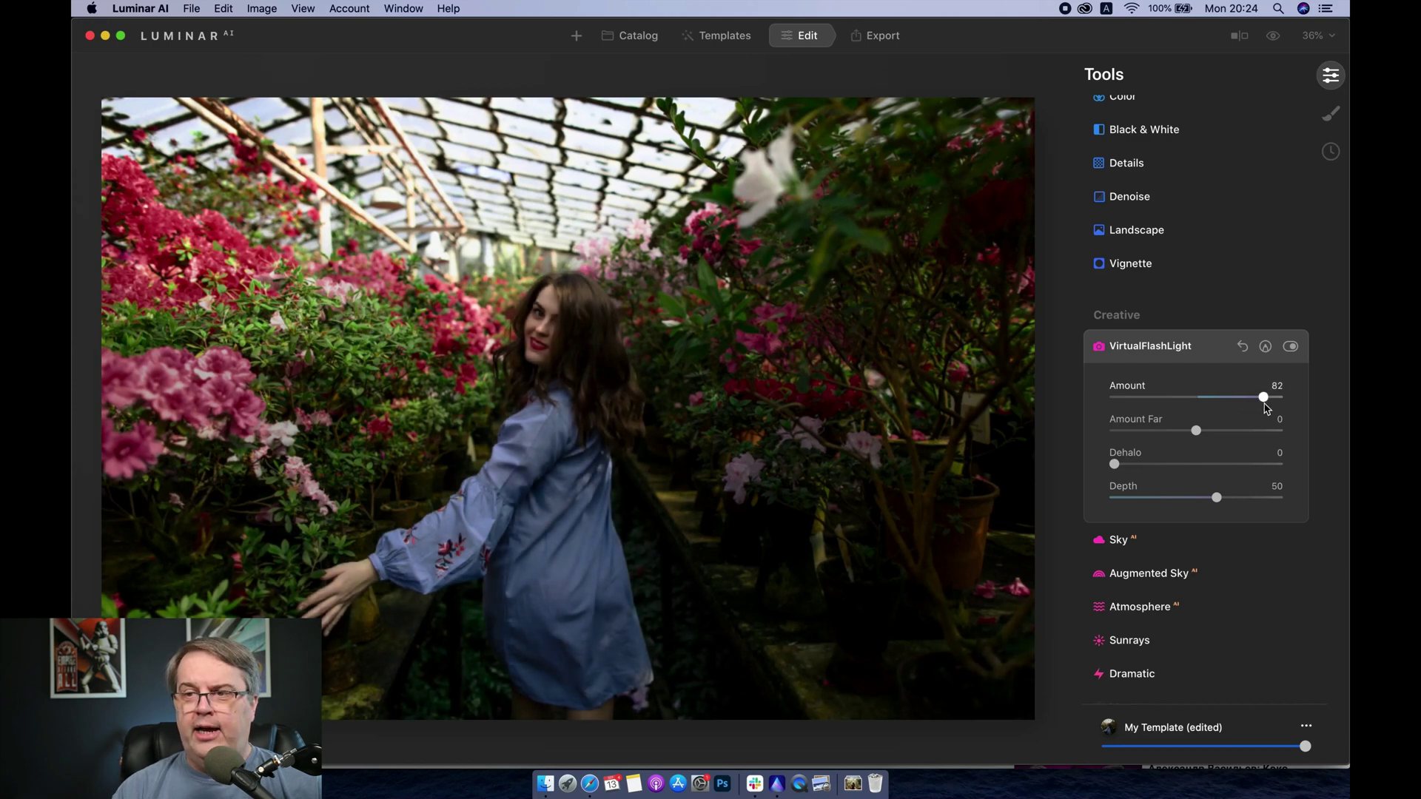
Set the VirtualFlashLight Amount to 86, Dehalo to 100 and Depth to 80 on the greenhouse portrait.
left_click_drag(1270, 408, 1268, 407)
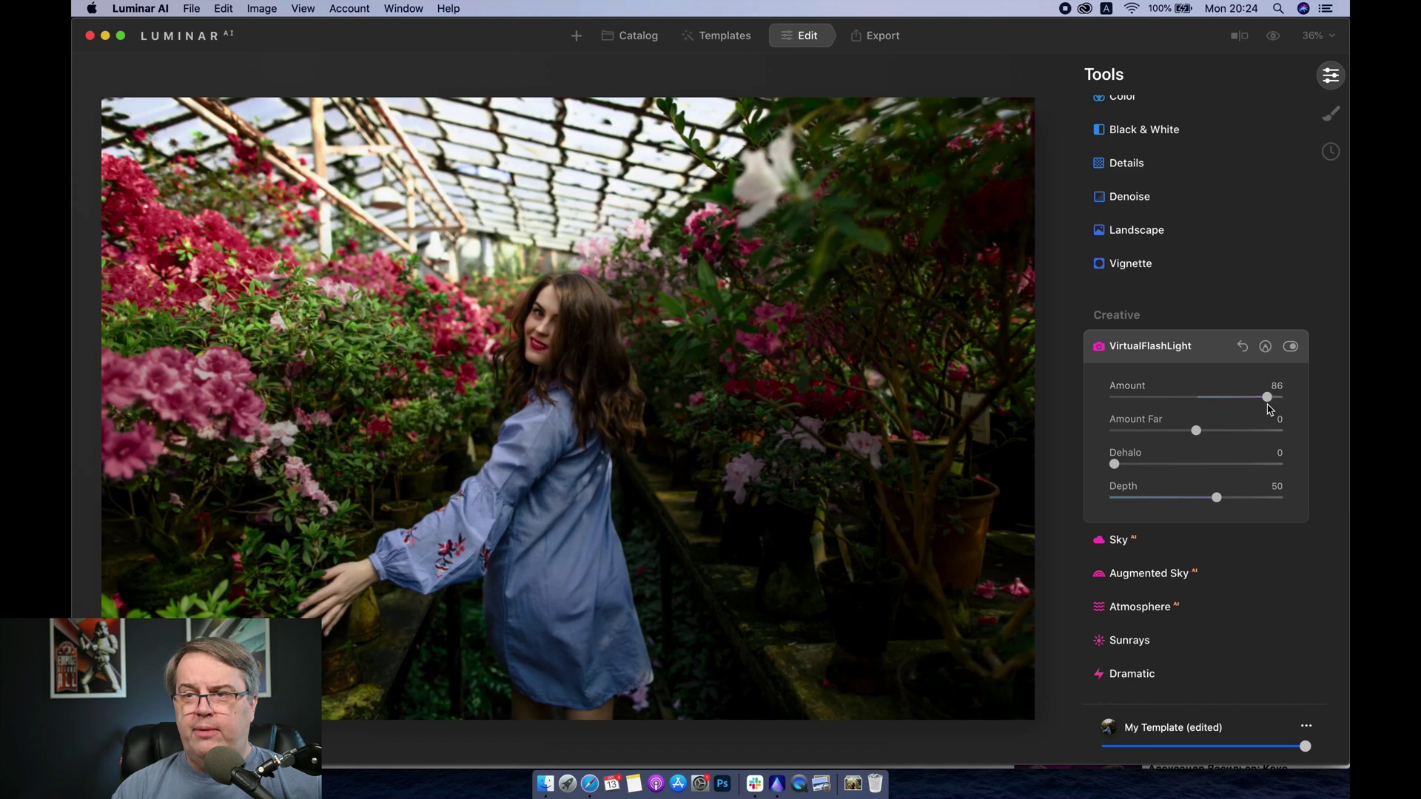
left_click_drag(1115, 464, 1322, 473)
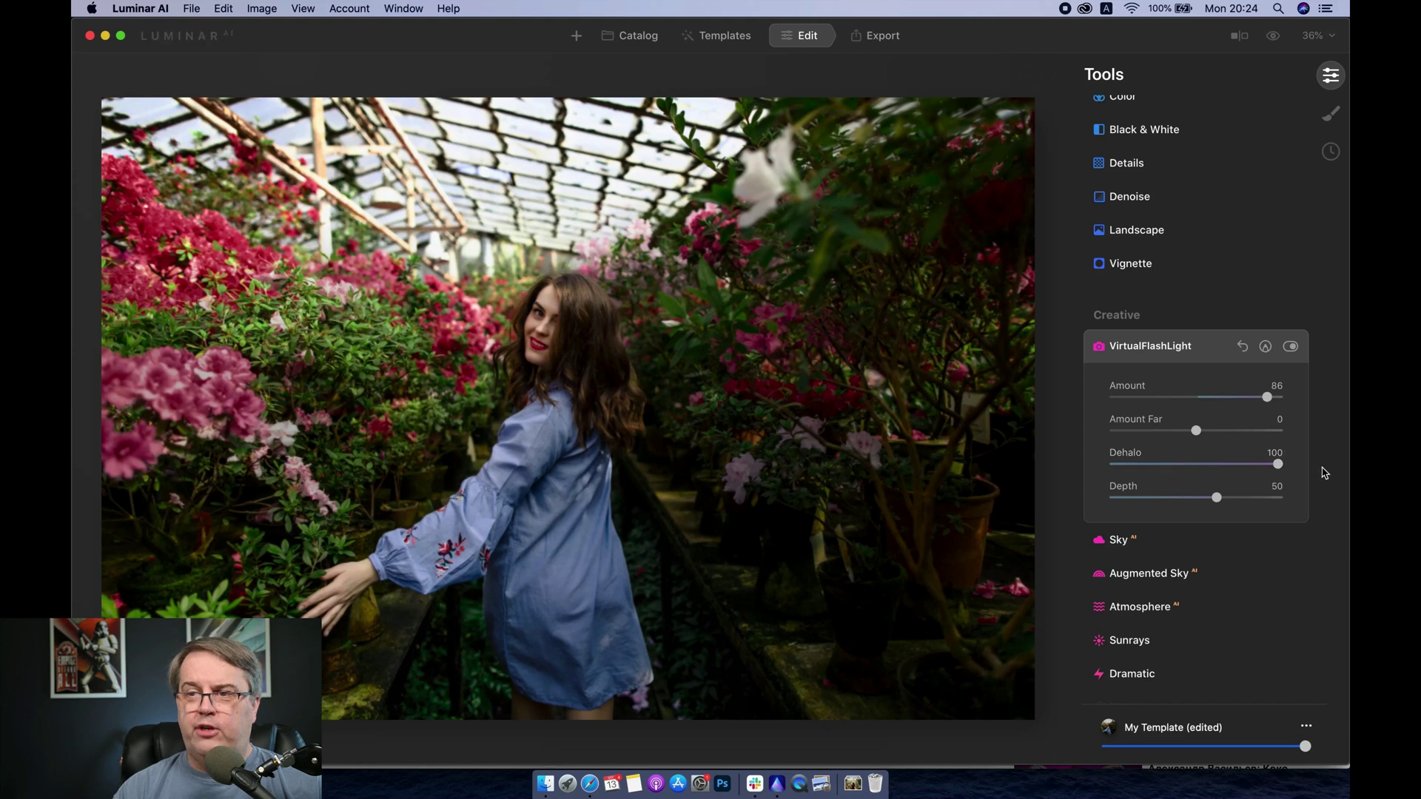
left_click_drag(1216, 499, 1287, 504)
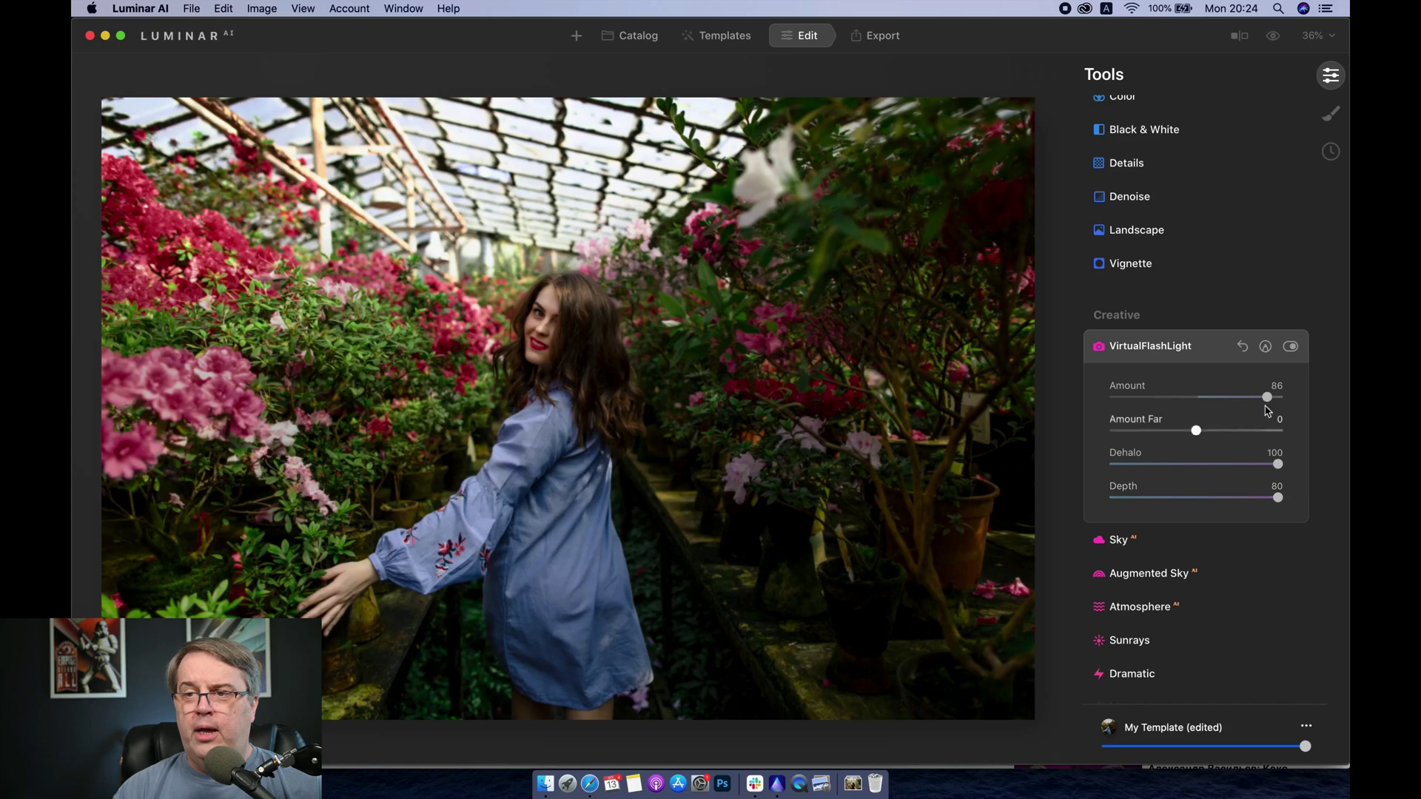
Switch the VirtualFlashLight tool off and on repeatedly to compare the greenhouse portrait before and after relighting.
left_click(1291, 352)
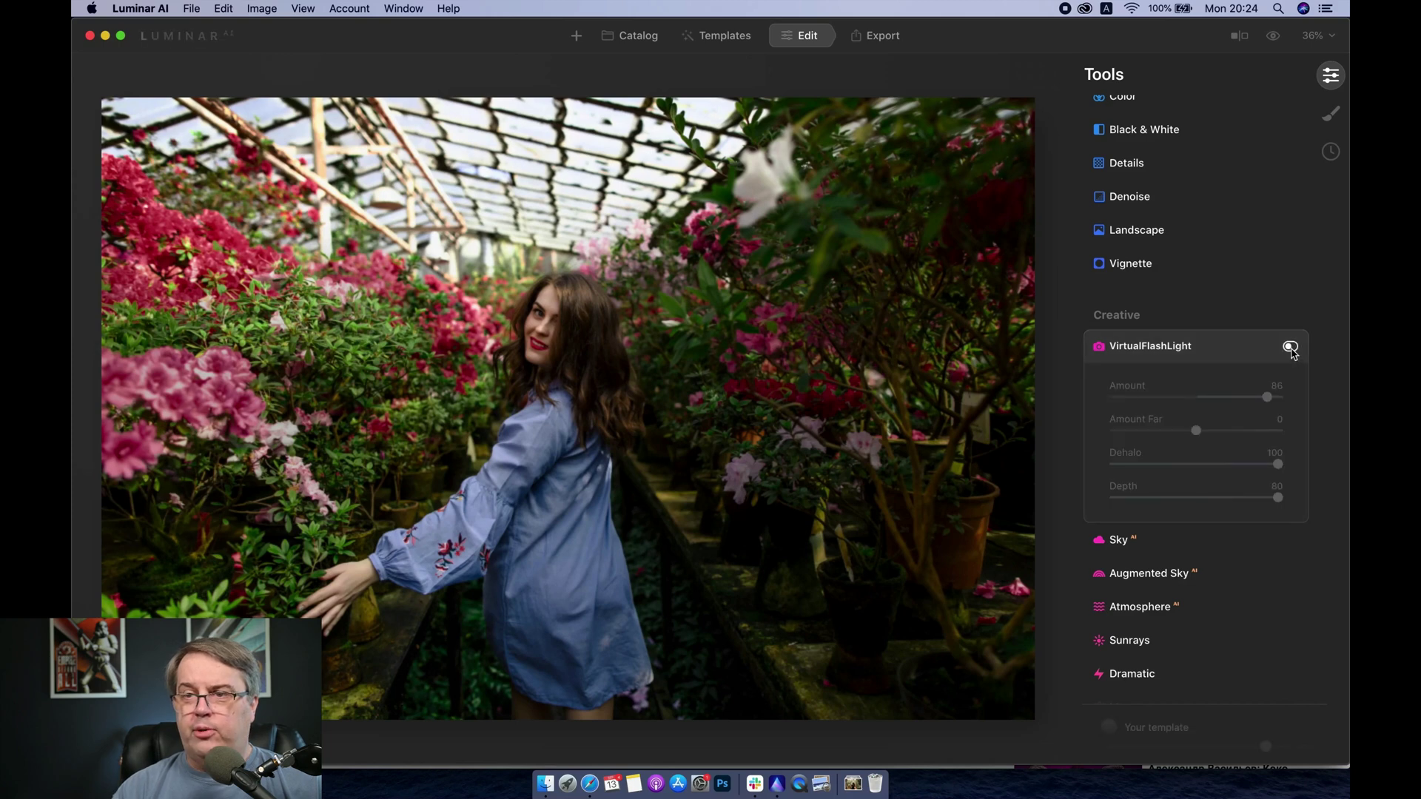
left_click(1292, 352)
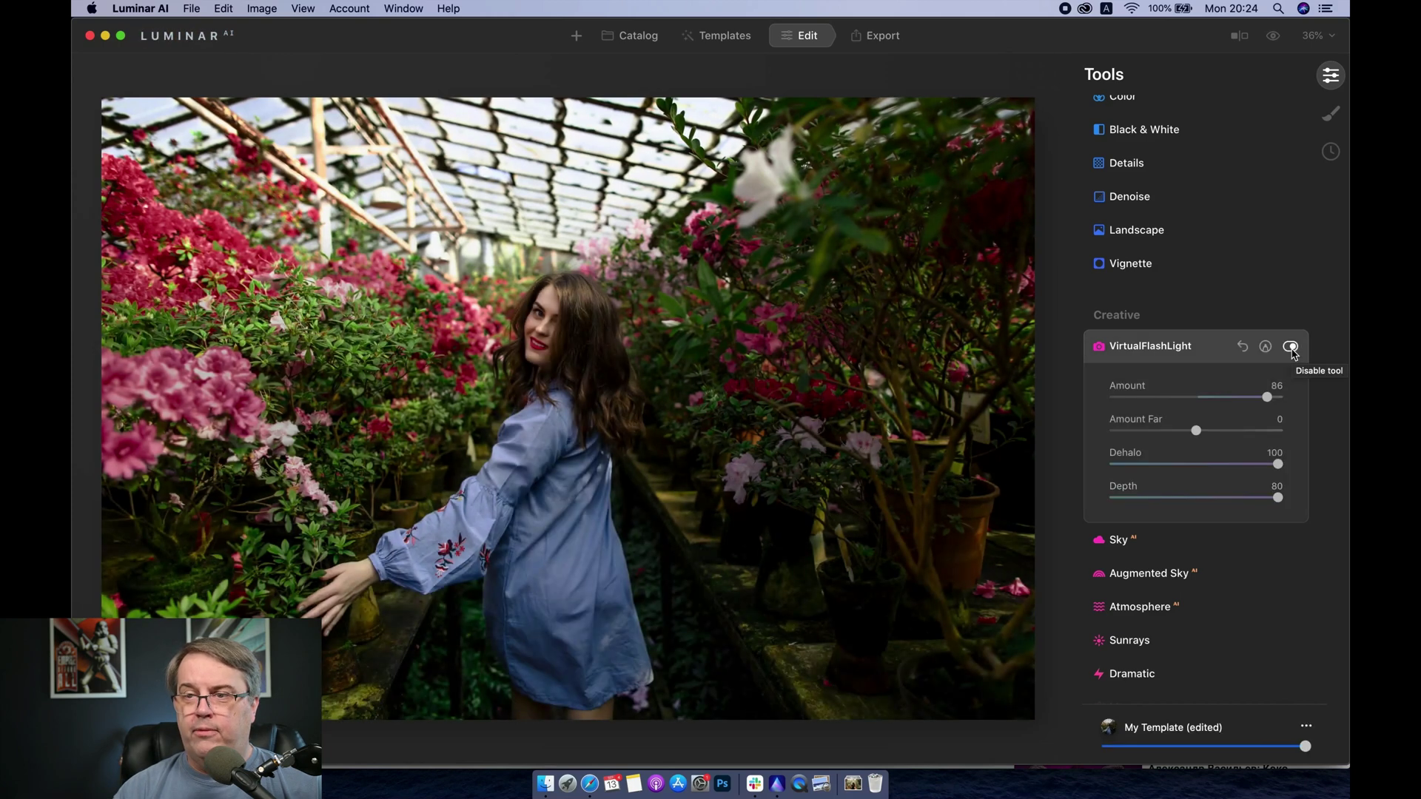
left_click(1292, 352)
left_click(1291, 352)
left_click(1291, 352)
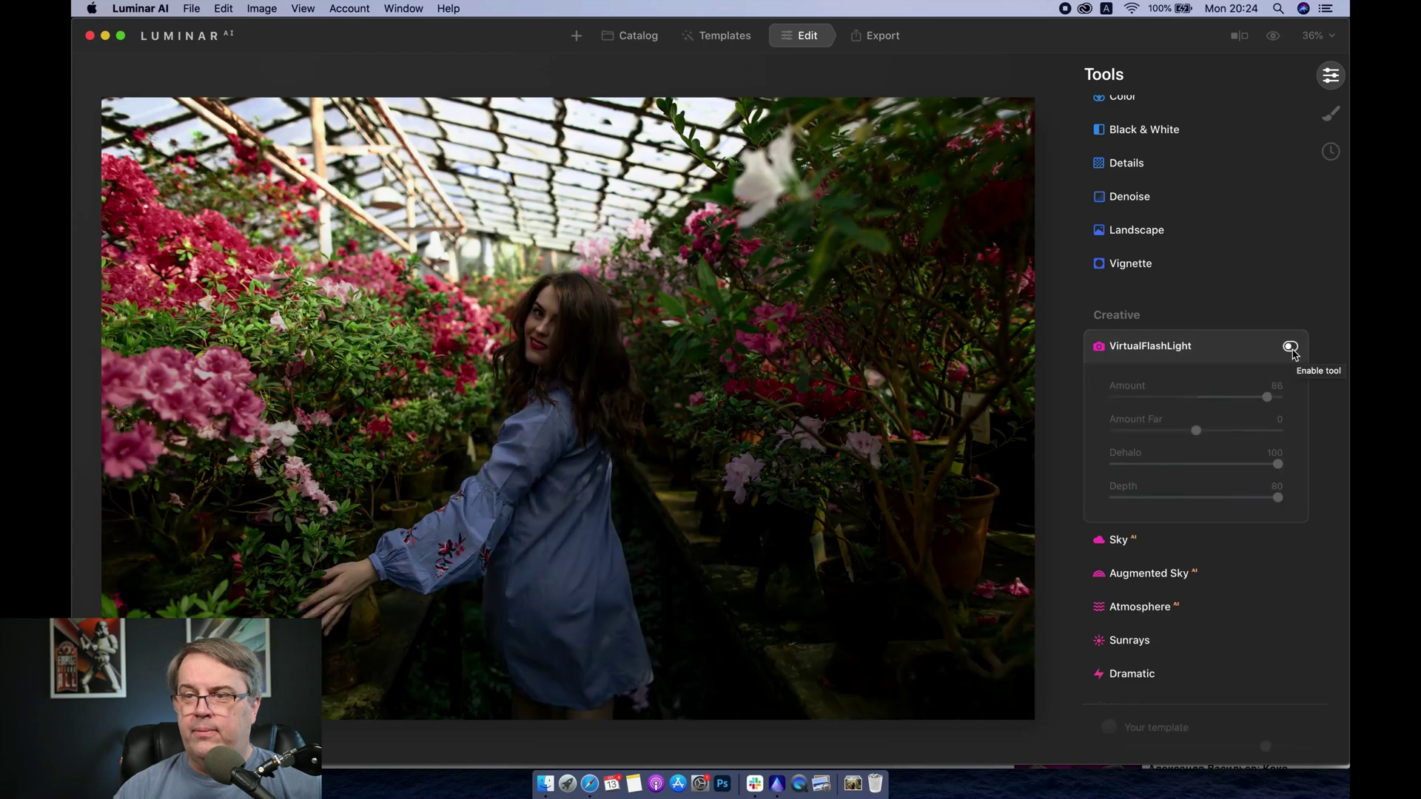
left_click(1291, 352)
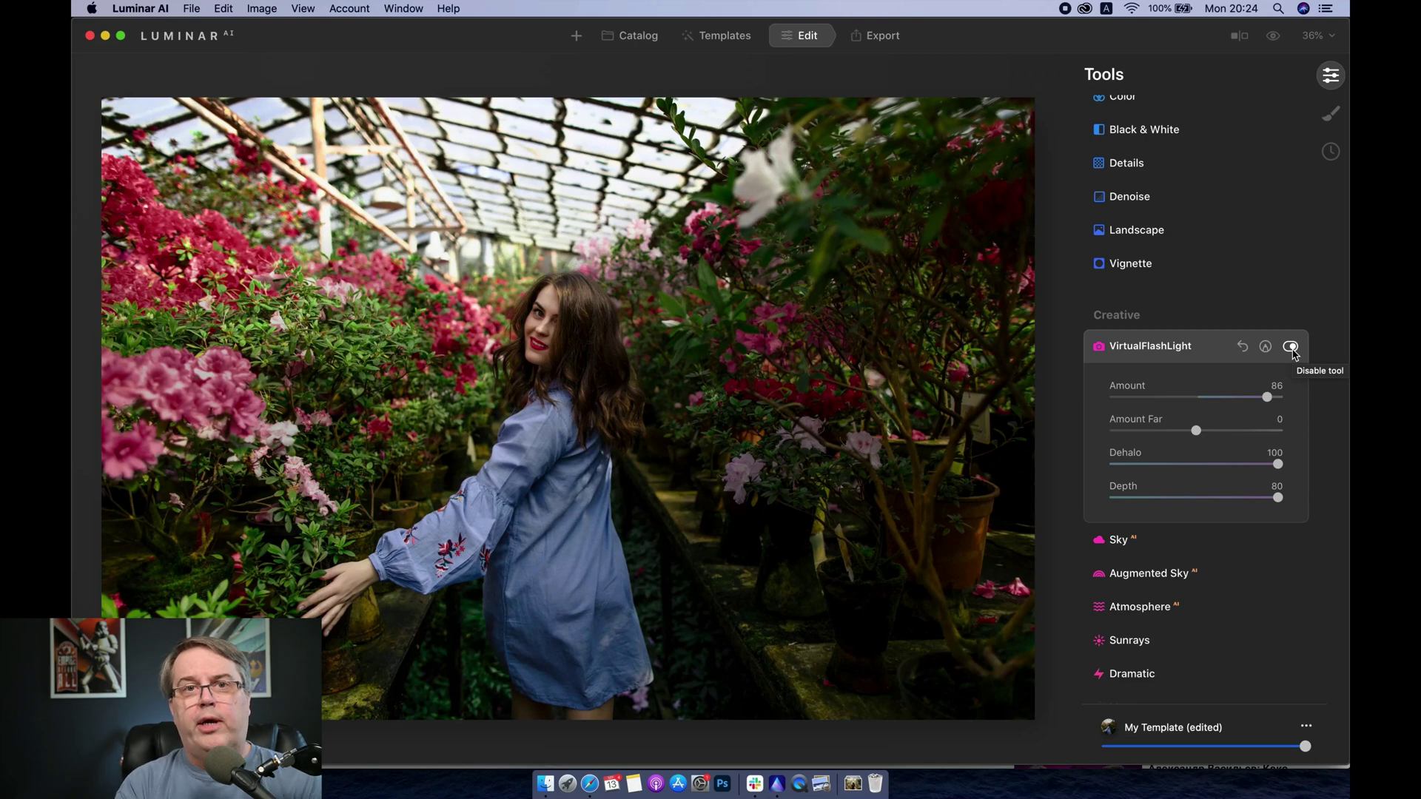
Scrub the greenhouse video back to the start, forward to 00:11 and 00:30, and close it.
mouse_move(619, 335)
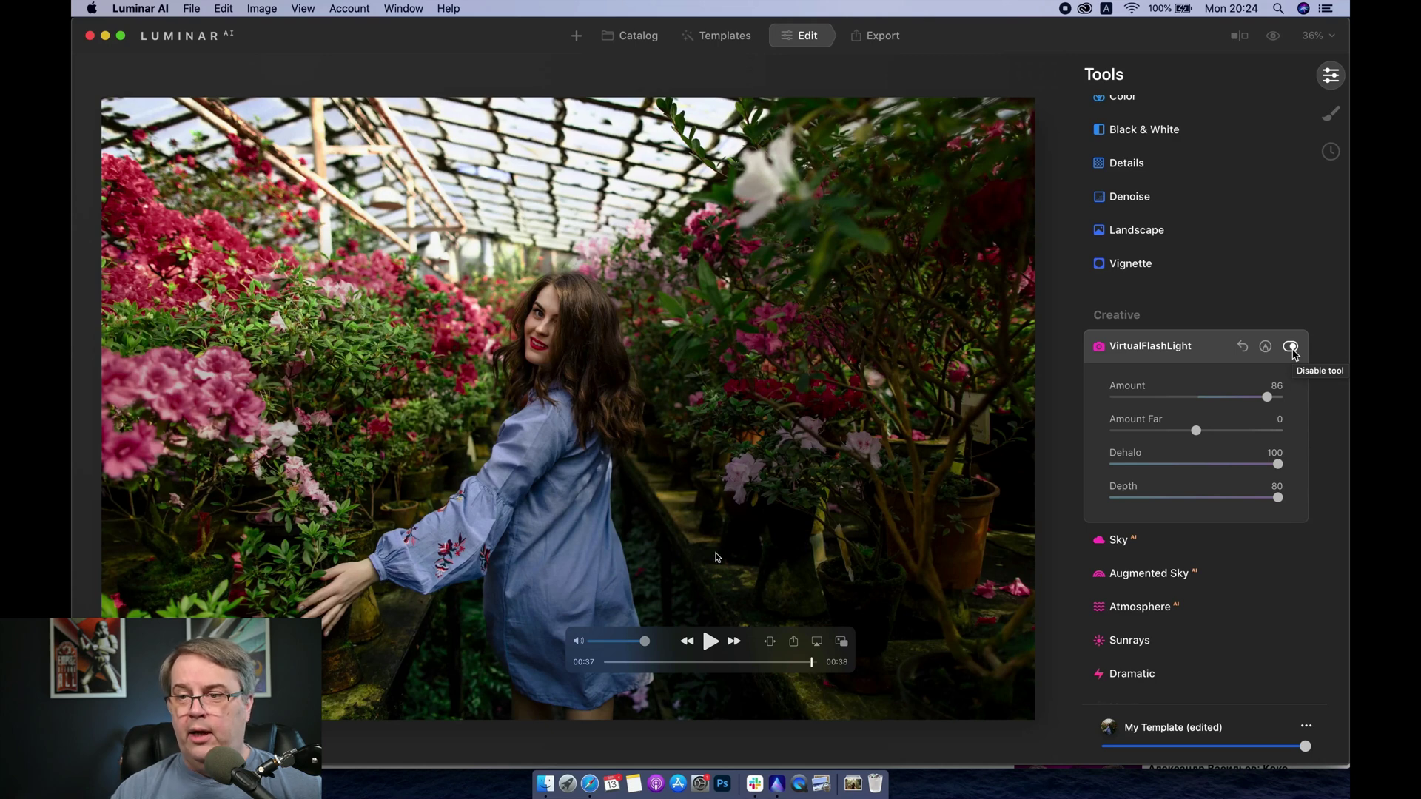
left_click_drag(811, 664, 527, 663)
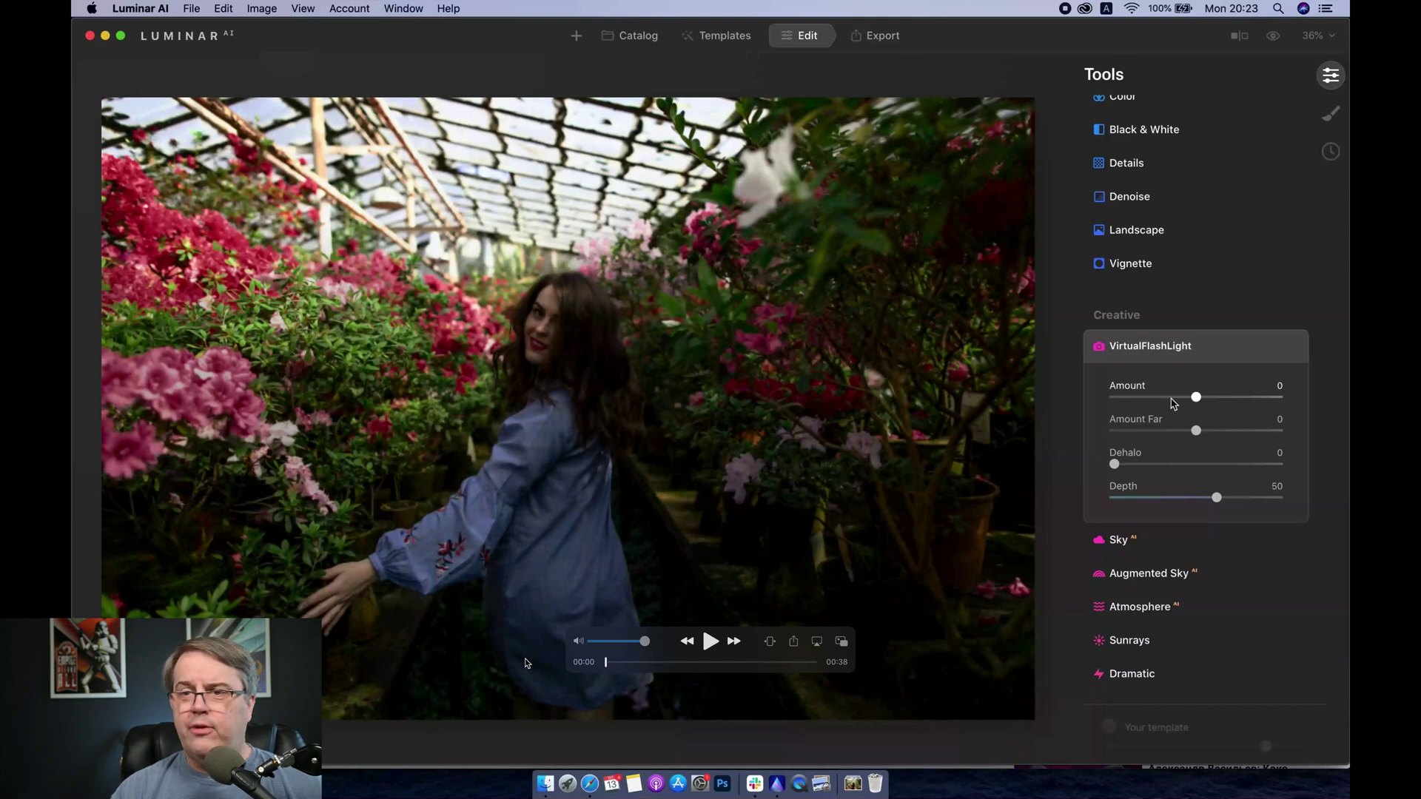
left_click_drag(605, 662, 669, 664)
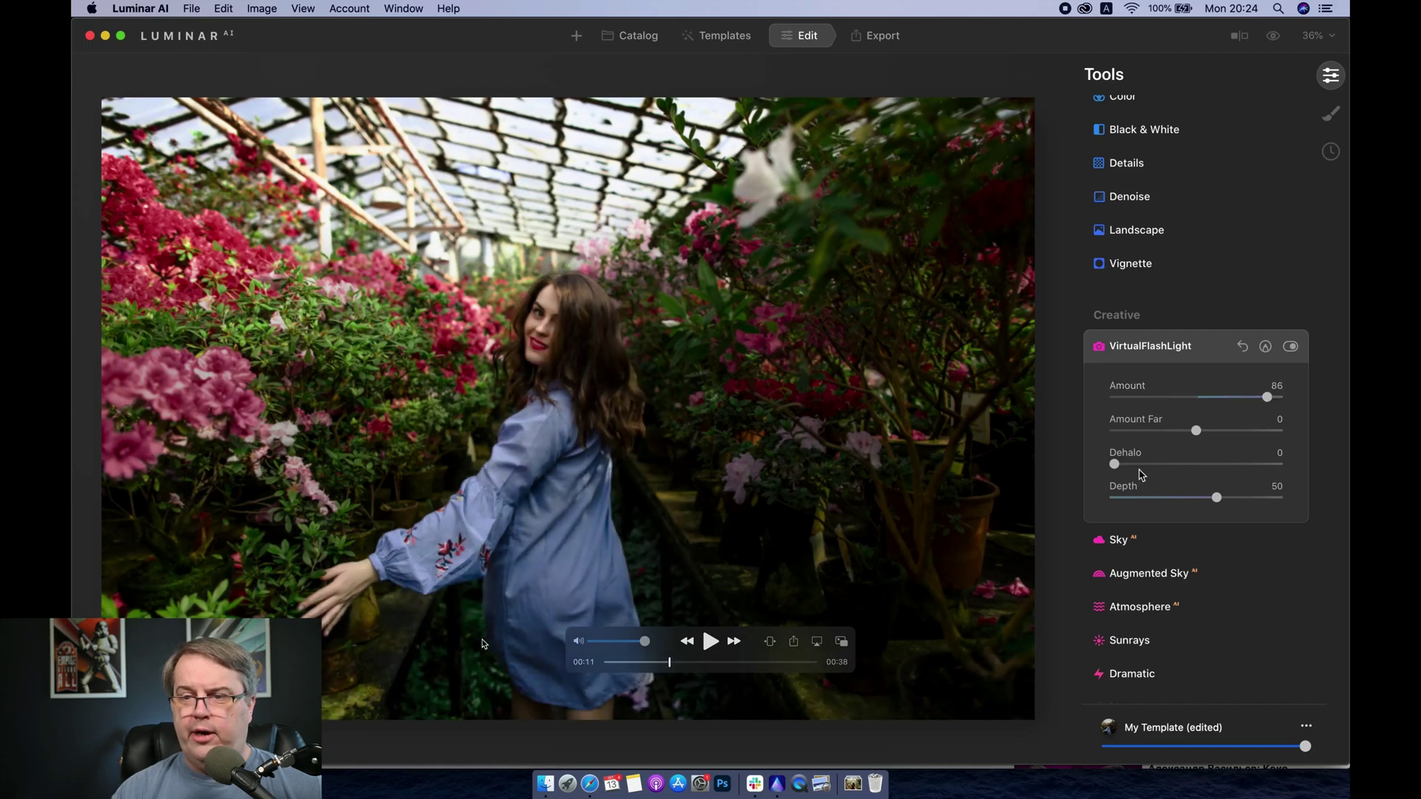
left_click(670, 664)
left_click_drag(670, 664, 775, 663)
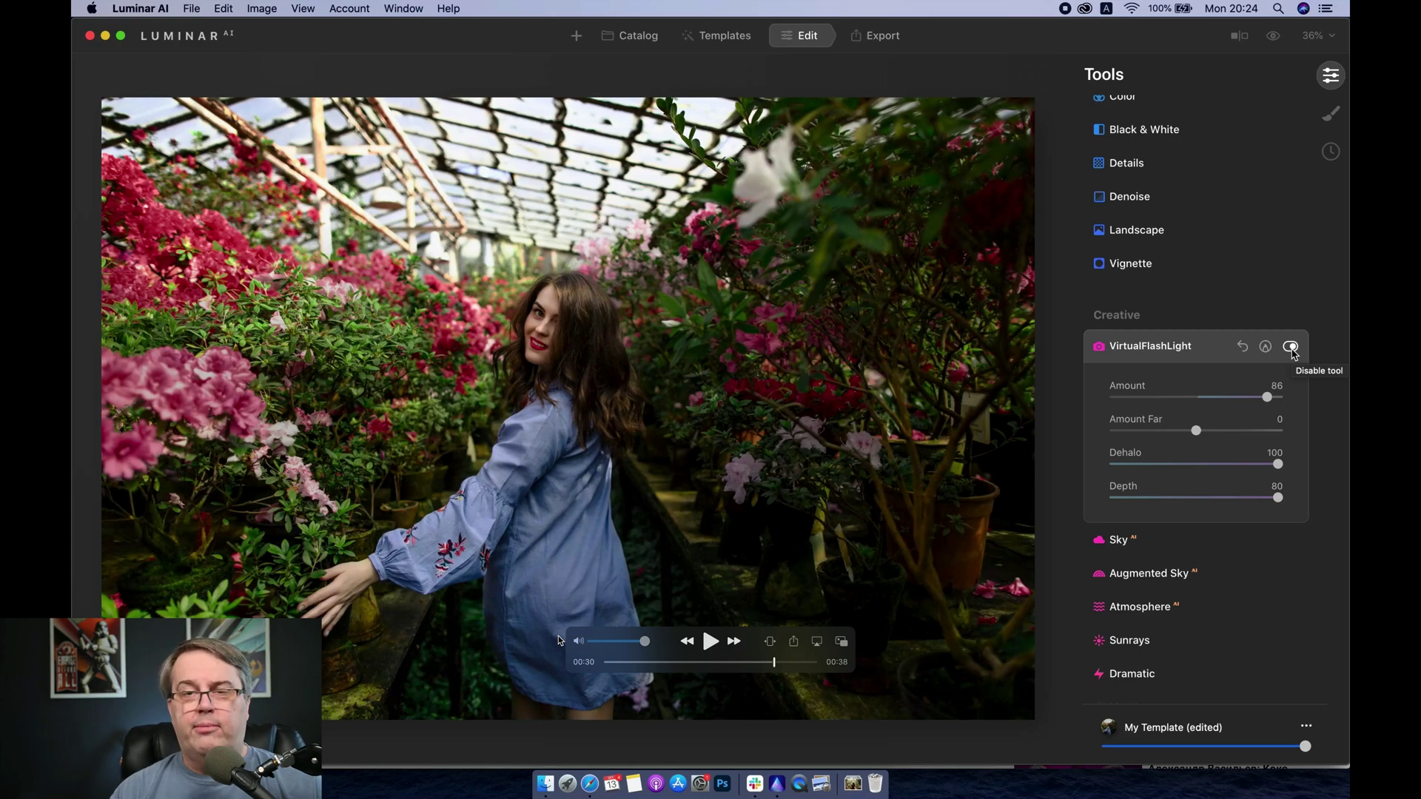
key("super+w")
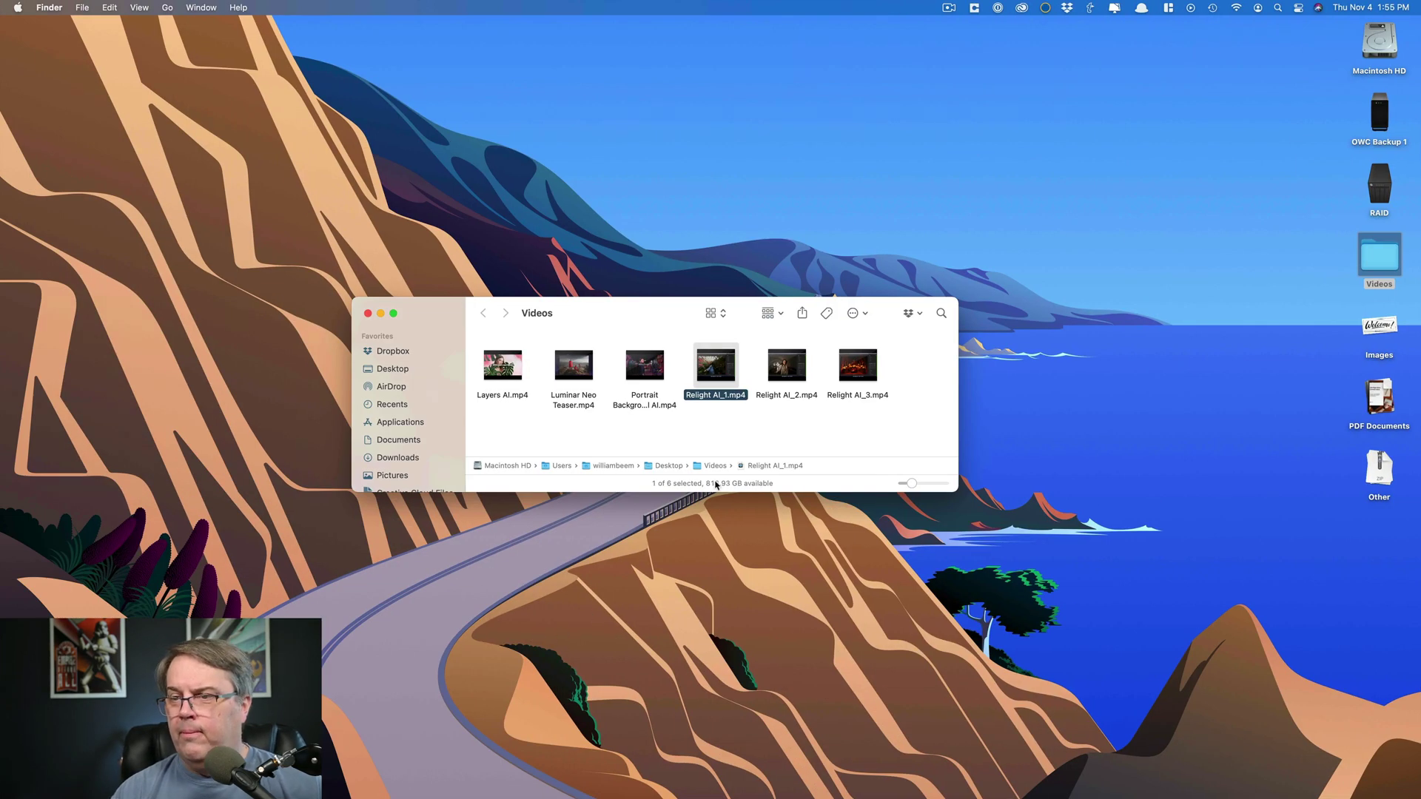
Open Relight AI_2.mp4 from the Videos folder, show it full screen and start playback.
left_click(799, 384)
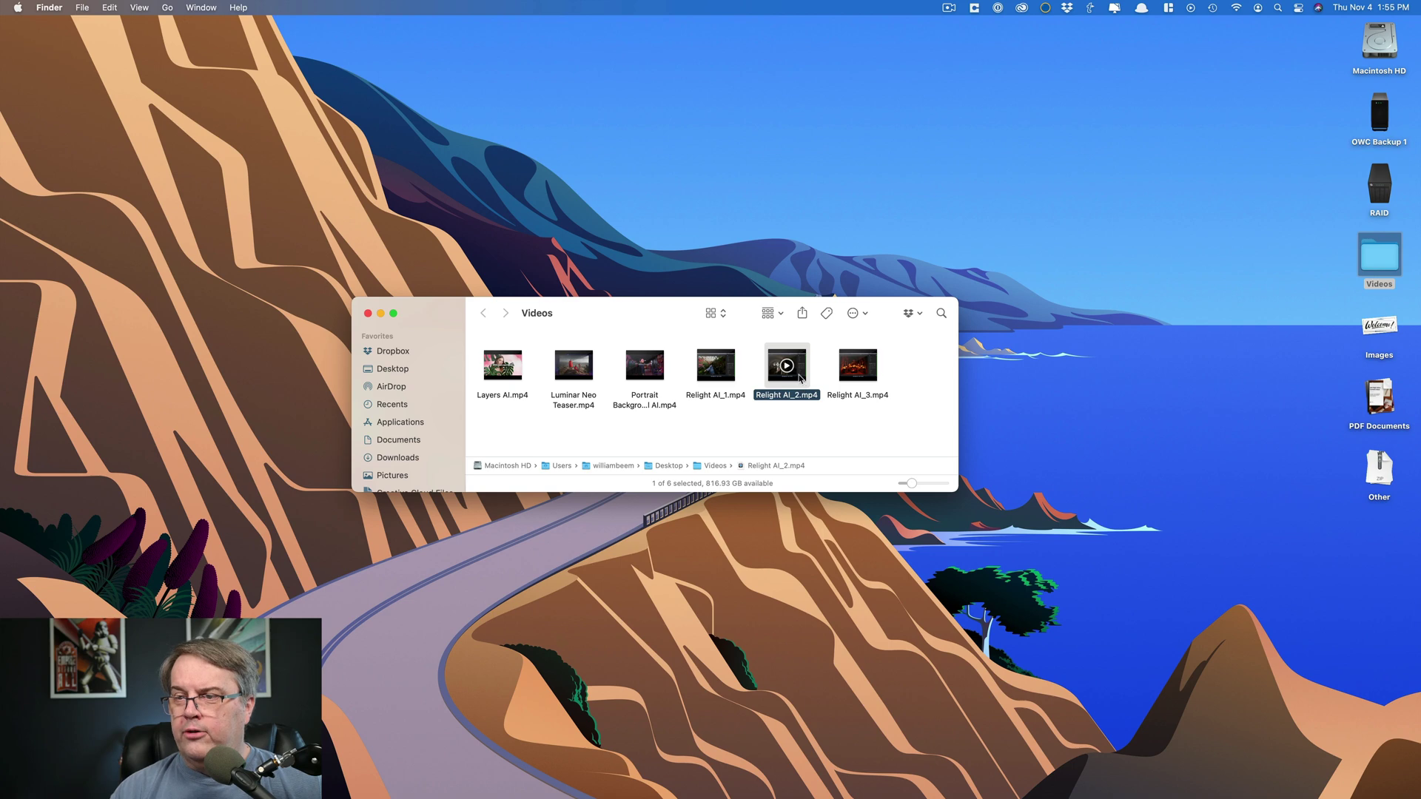
double_click(799, 378)
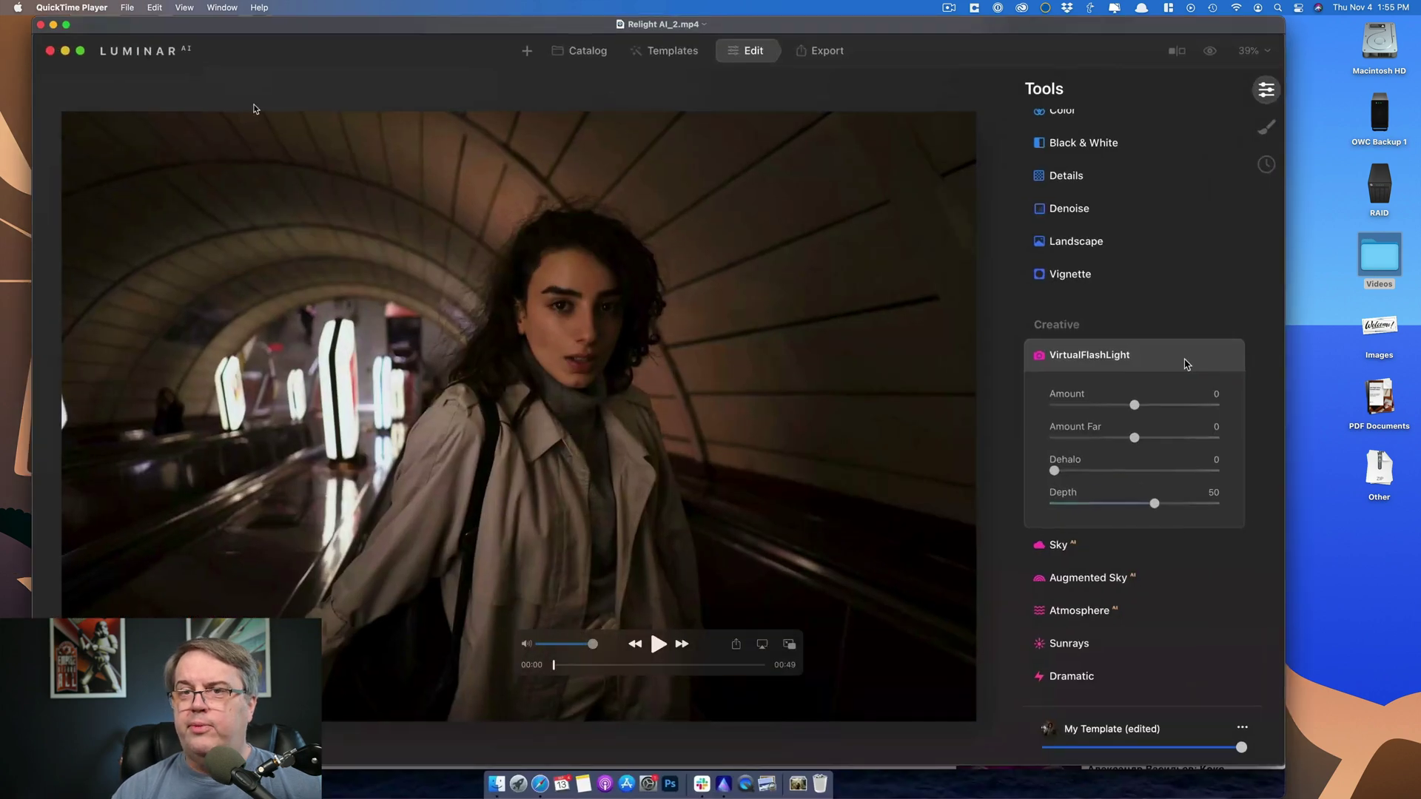
left_click(66, 24)
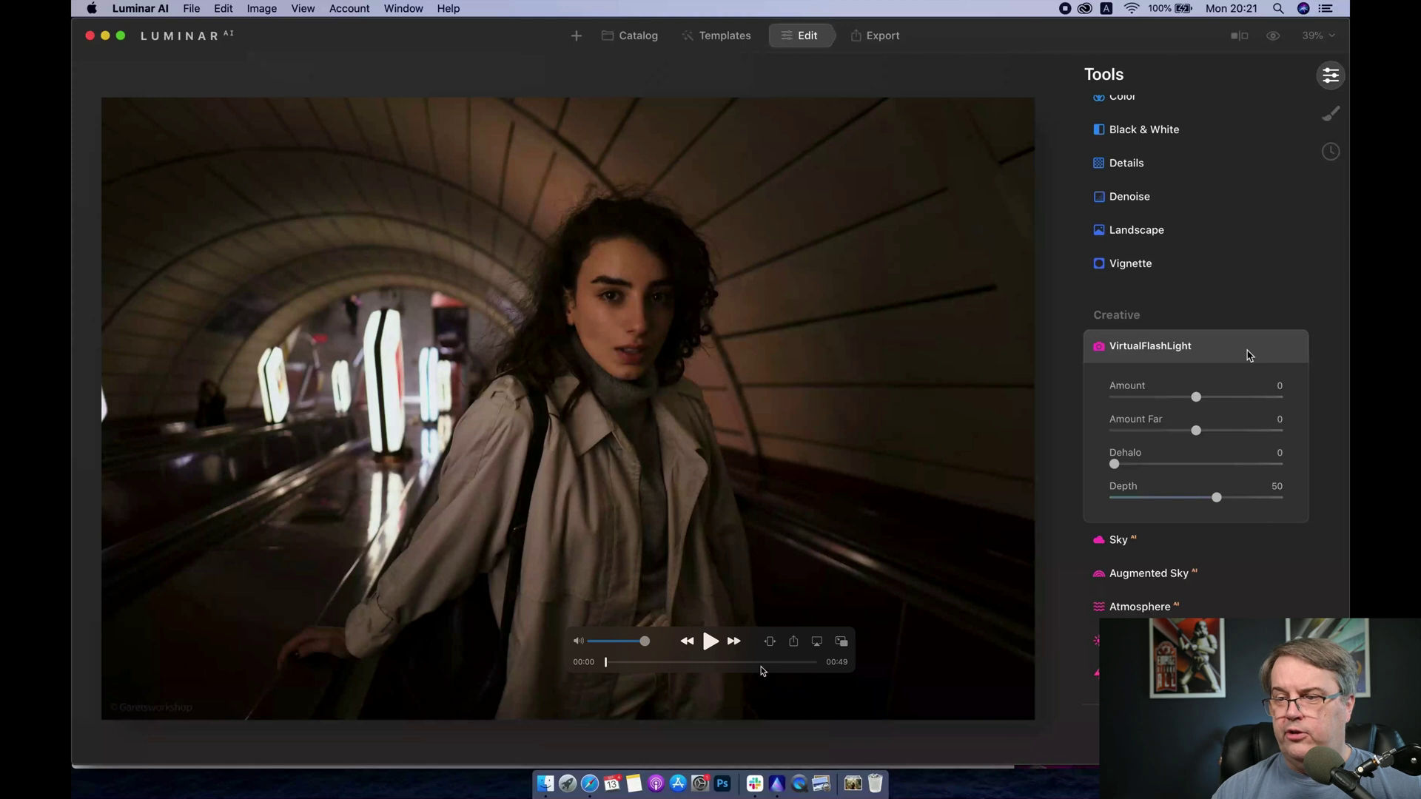
left_click(709, 642)
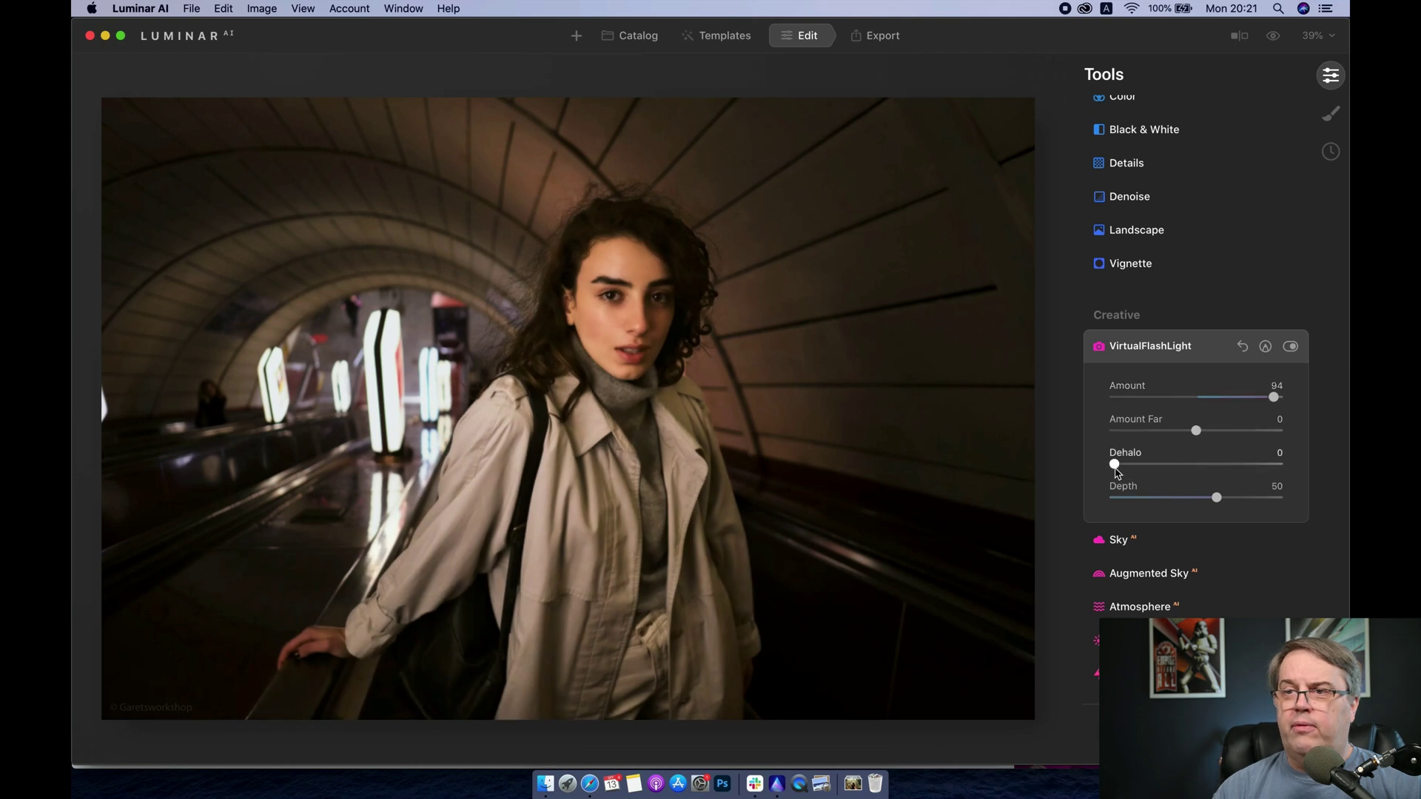
Set the VirtualFlashLight Dehalo to 100, Amount Far to -84 and Depth to 78 on the escalator portrait.
left_click_drag(1120, 468, 1266, 468)
left_click_drag(1197, 431, 1127, 424)
left_click_drag(1216, 496, 1280, 503)
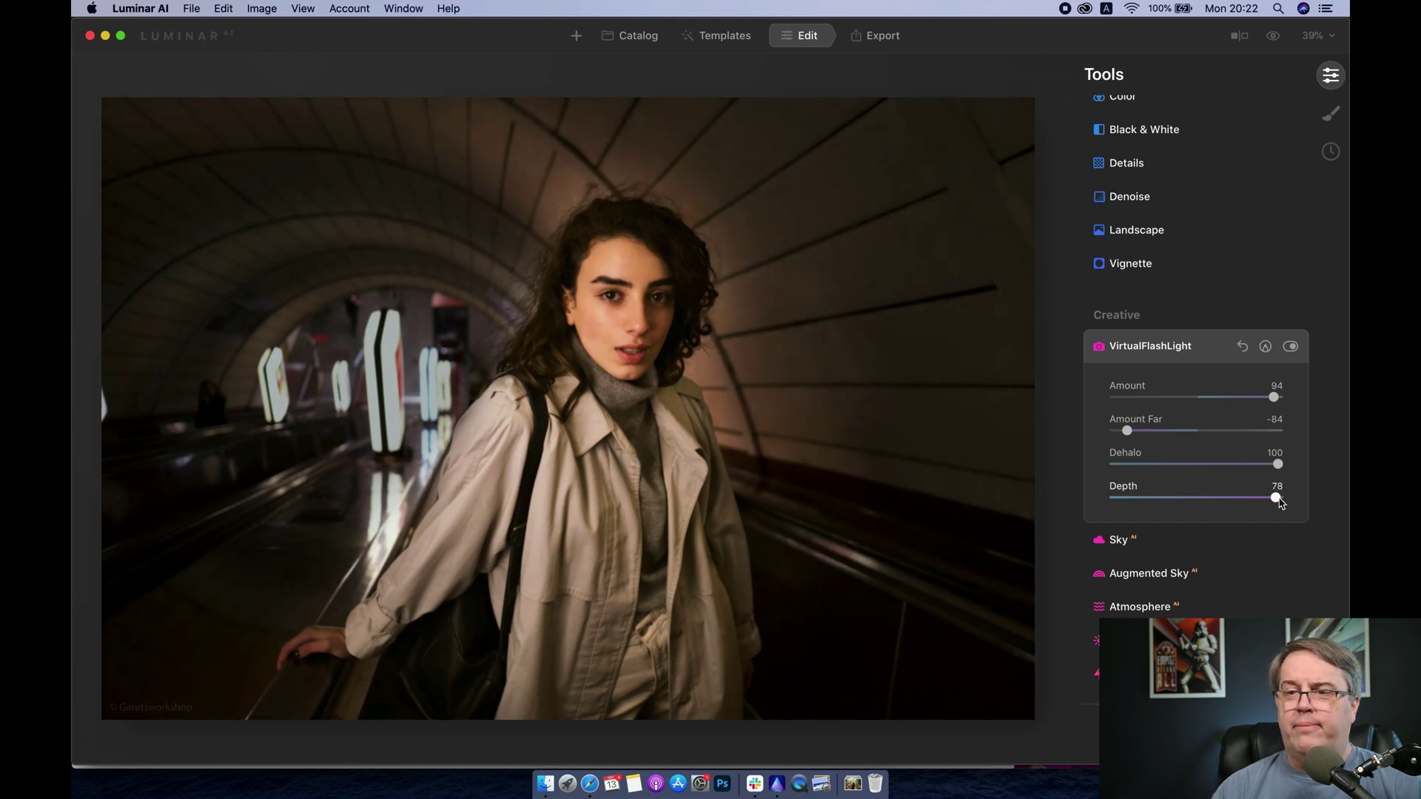
Switch the VirtualFlashLight tool off and on to compare the escalator portrait before and after relighting.
left_click(1290, 346)
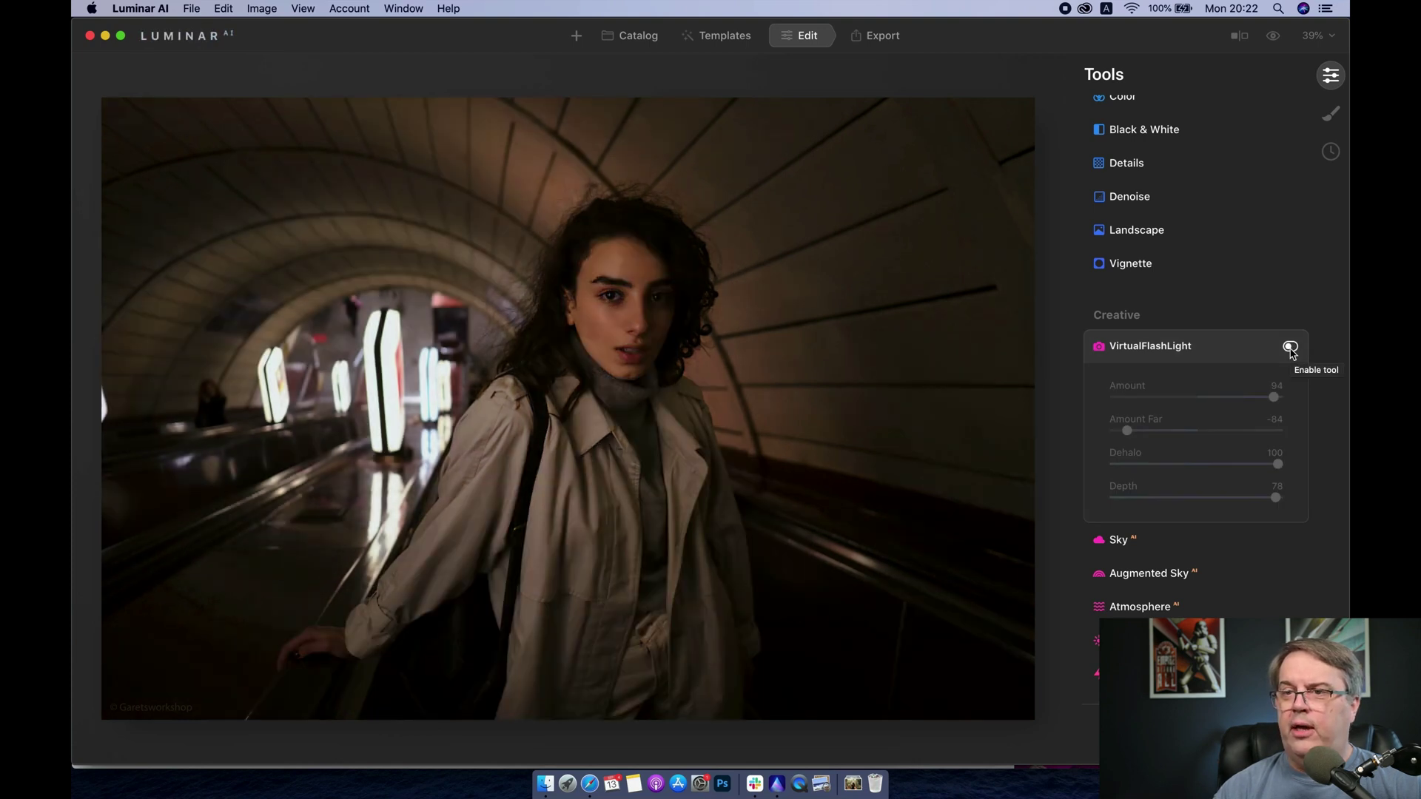
left_click(1289, 347)
left_click(1289, 346)
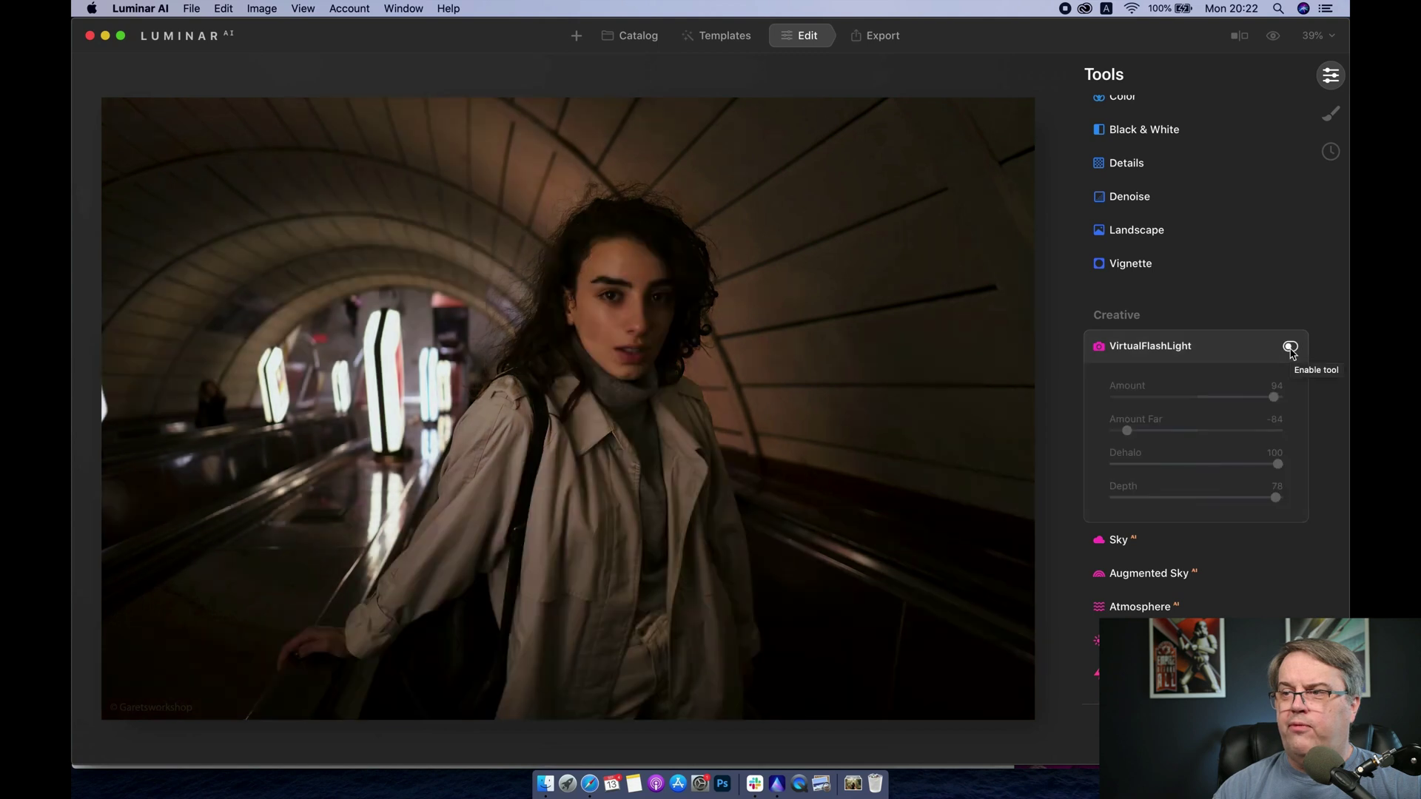
left_click(1290, 346)
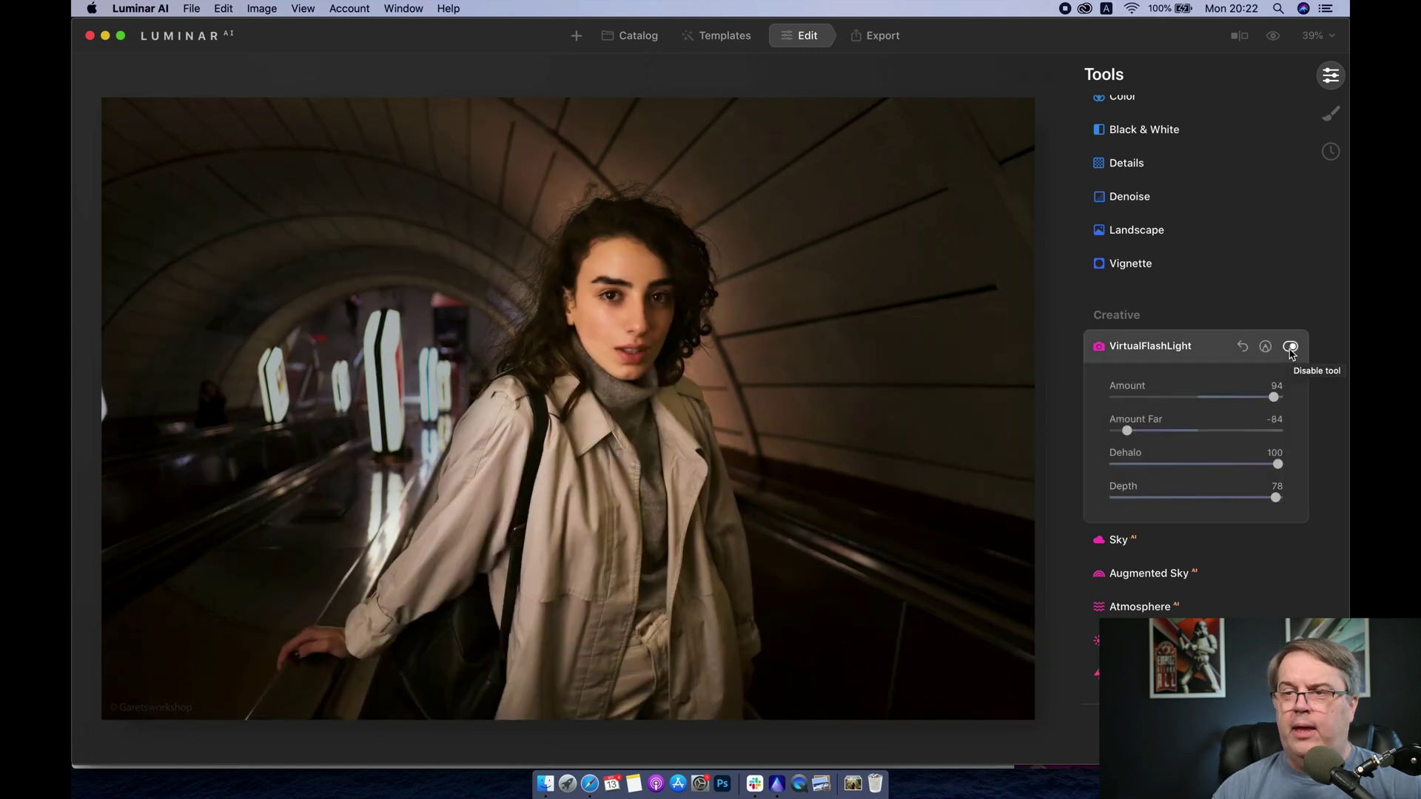
Scrub the escalator video back to 00:09 and forward in stages past 00:35 to review each VirtualFlashLight slider adjustment.
mouse_move(700, 544)
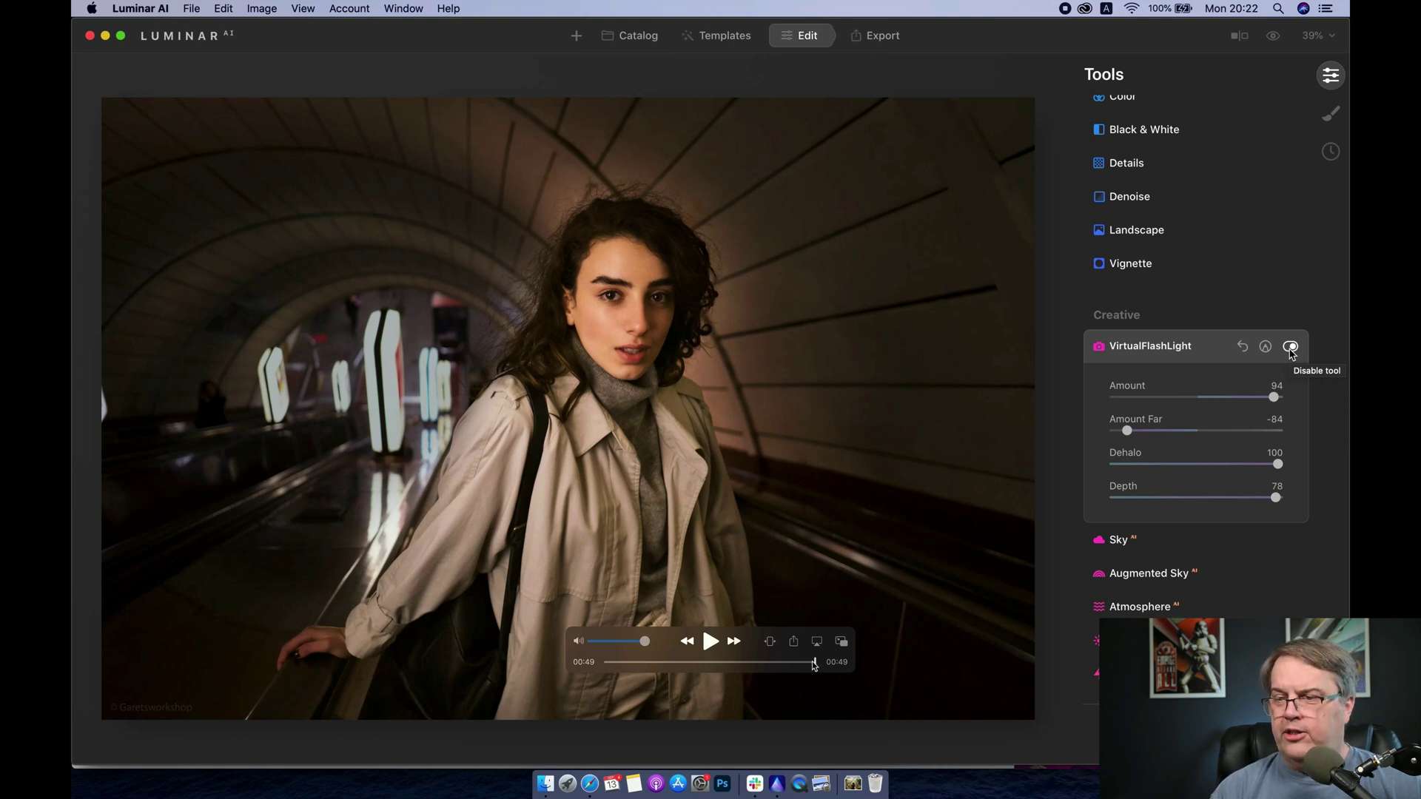
left_click_drag(815, 665, 642, 664)
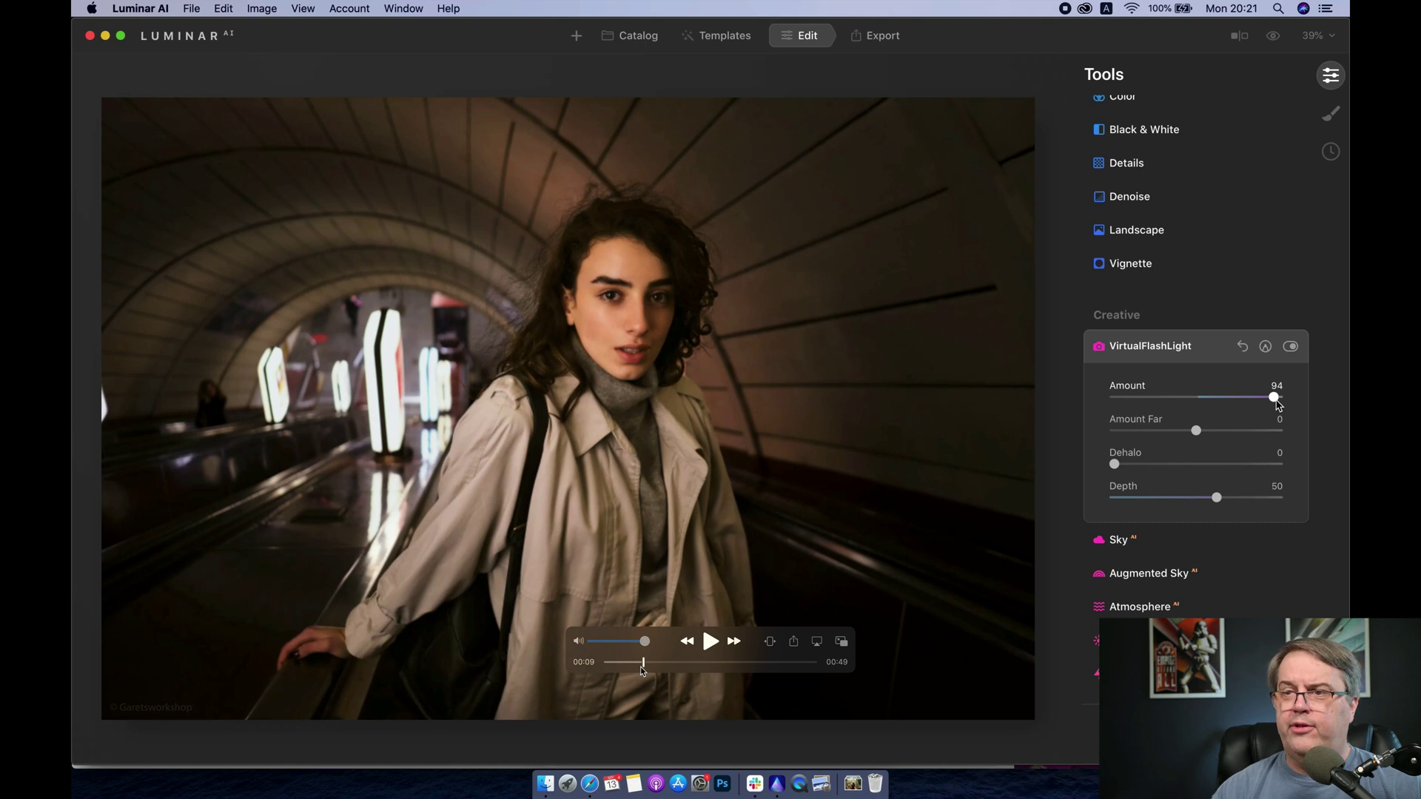
left_click_drag(642, 664, 661, 669)
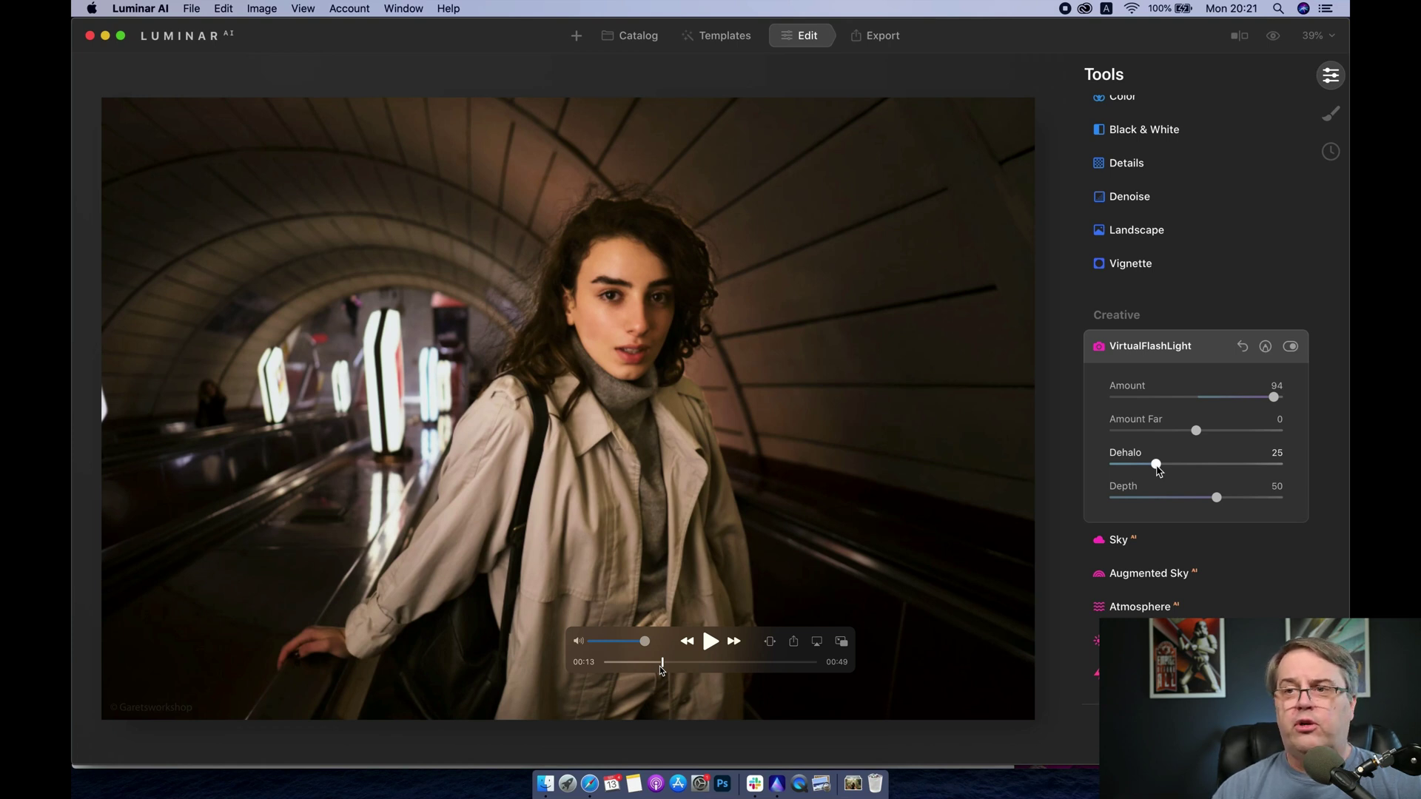
left_click_drag(659, 666, 682, 668)
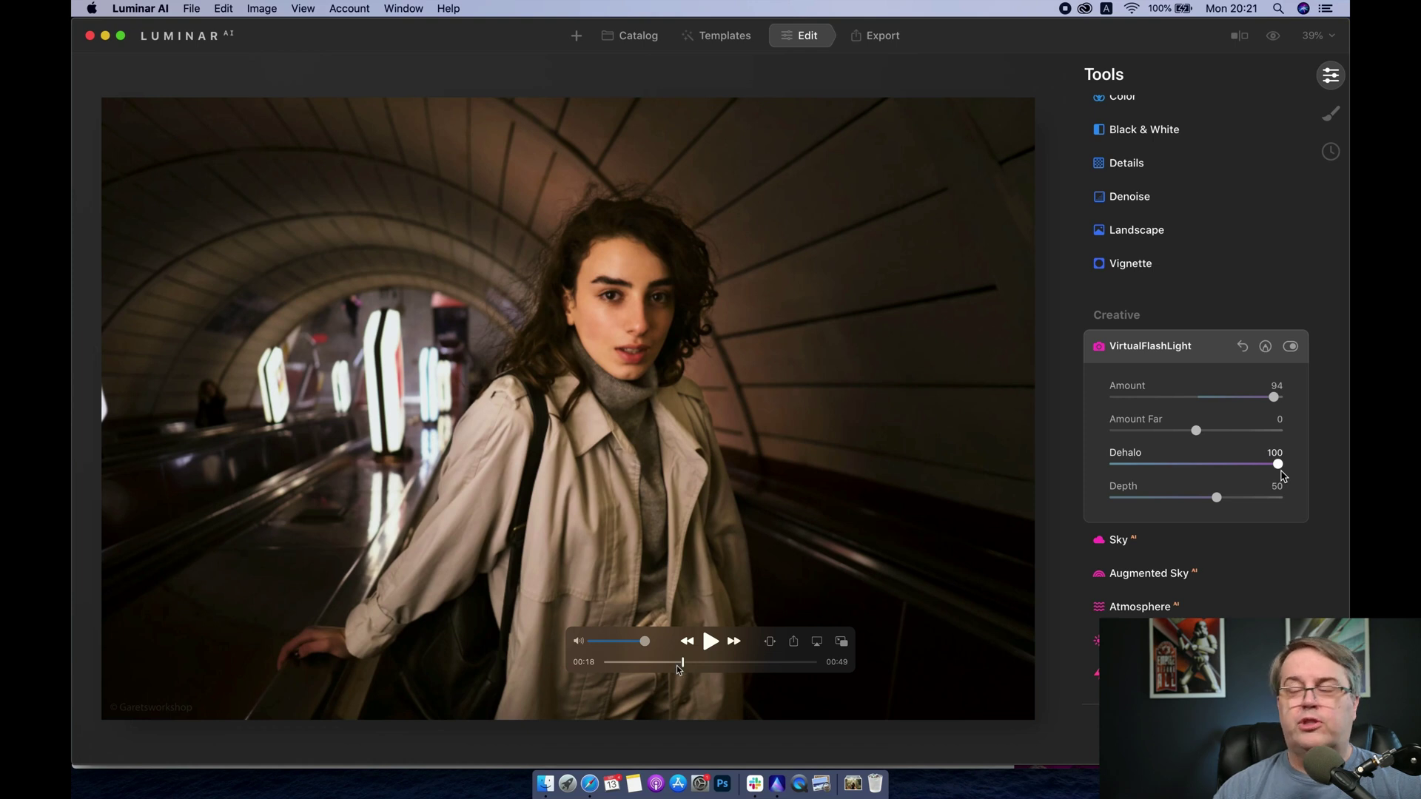
left_click_drag(679, 669, 709, 664)
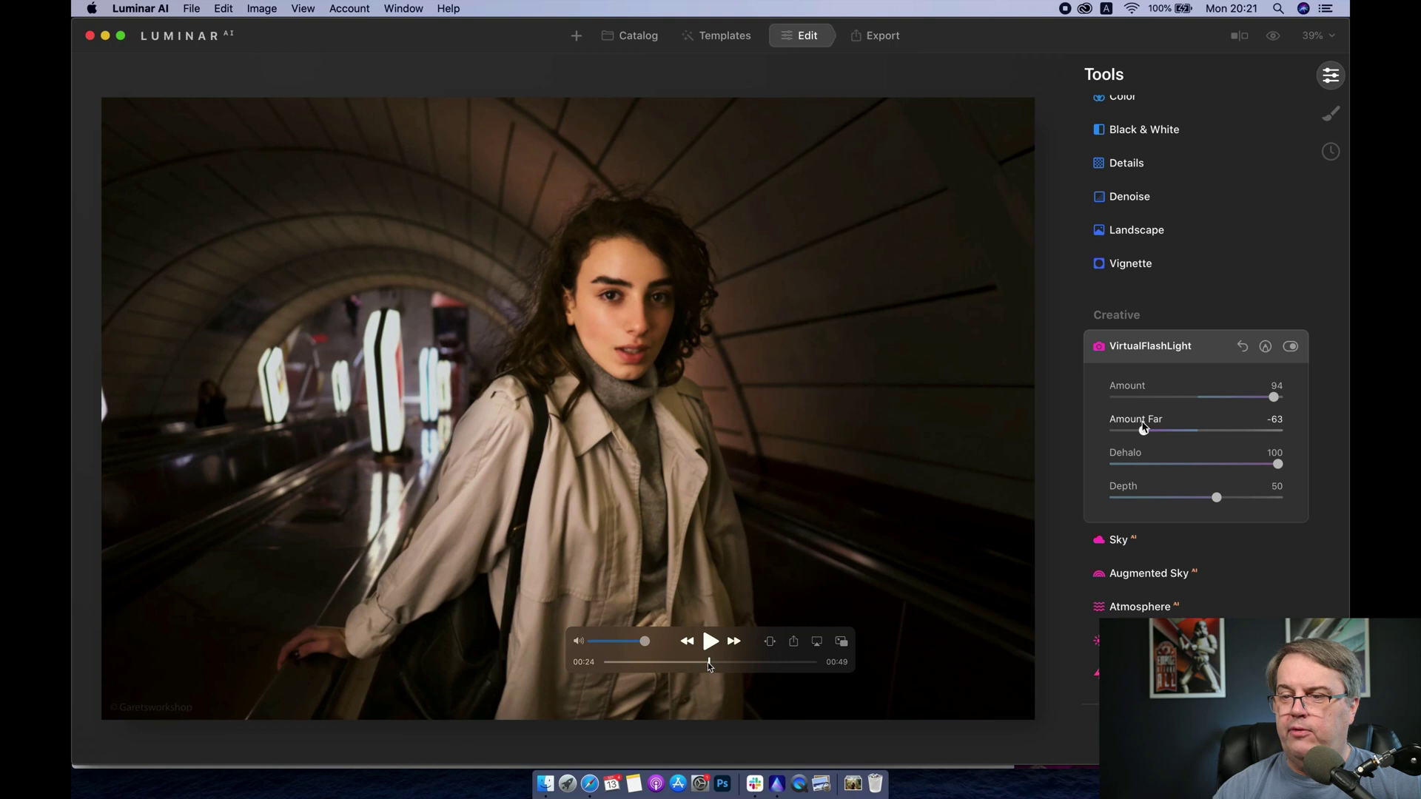
left_click_drag(707, 663, 718, 665)
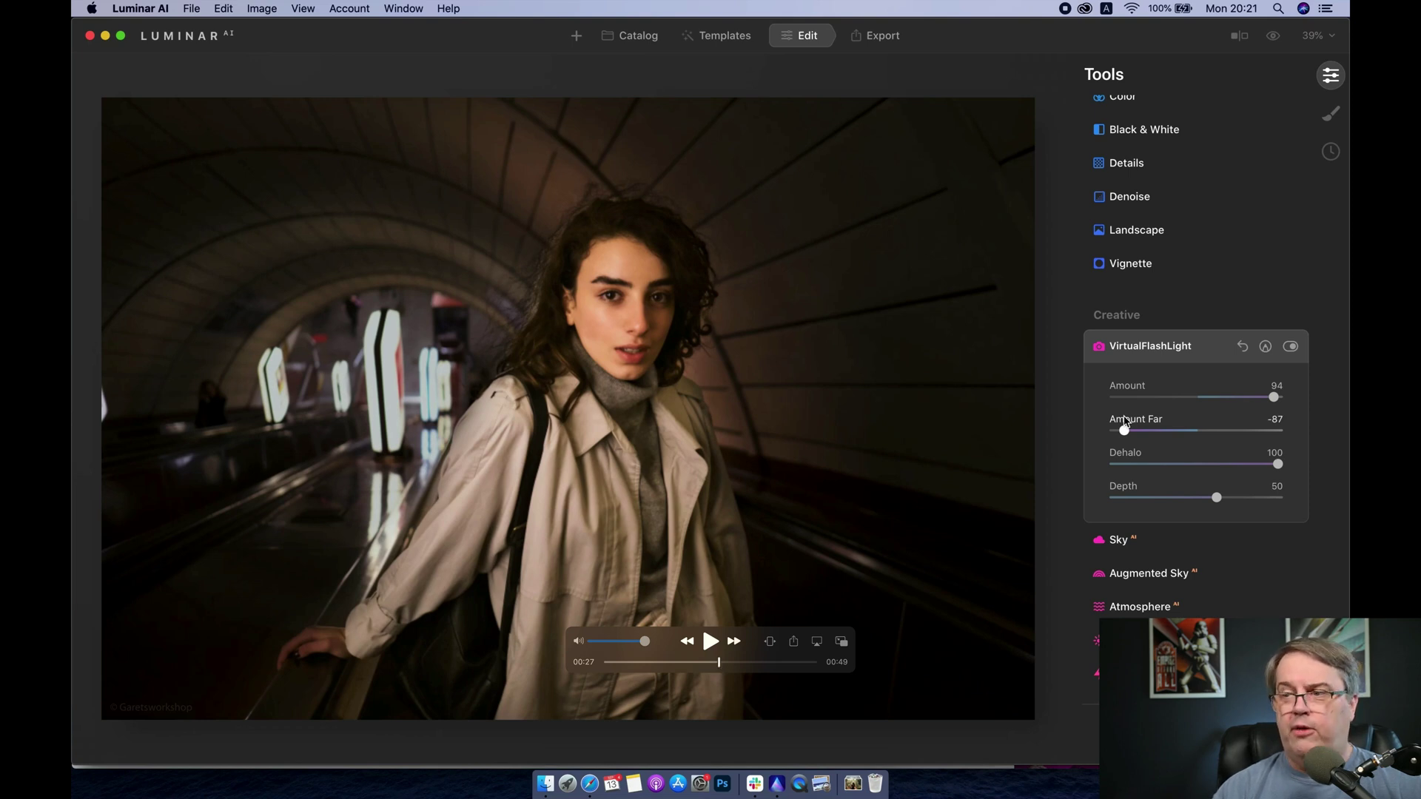
left_click_drag(718, 664, 746, 666)
left_click_drag(752, 663, 754, 665)
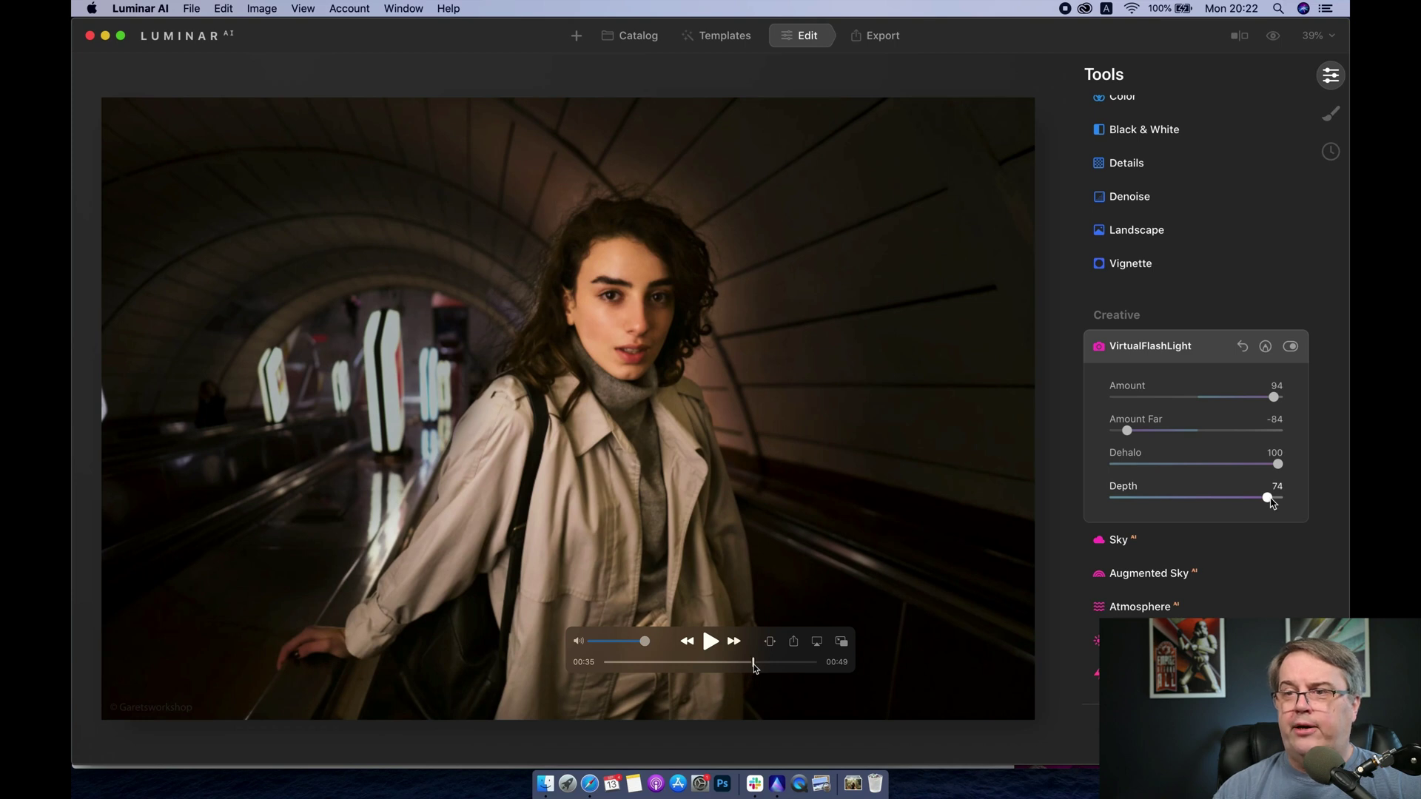
left_click_drag(754, 665, 797, 668)
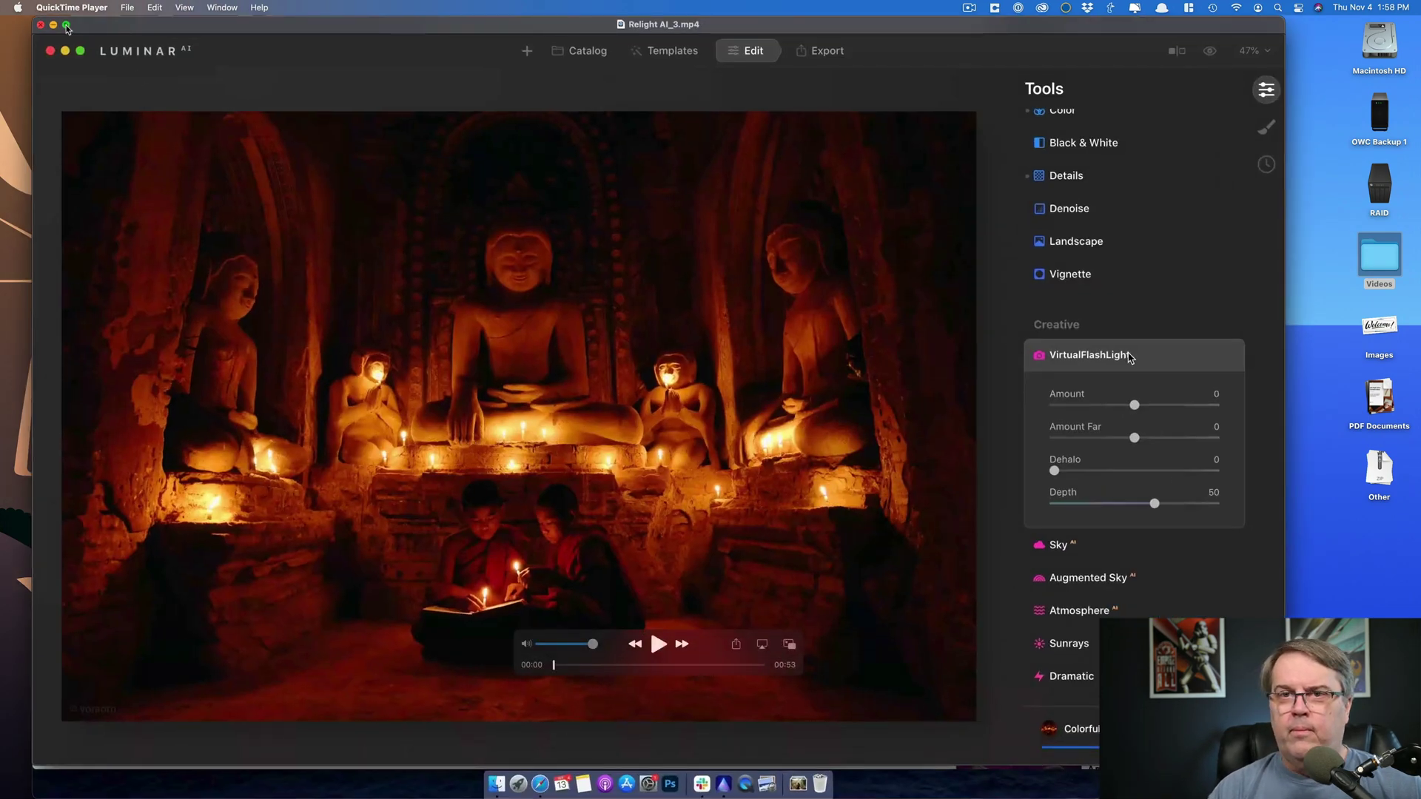
Show Relight AI_3.mp4 full screen and start playback.
left_click(66, 26)
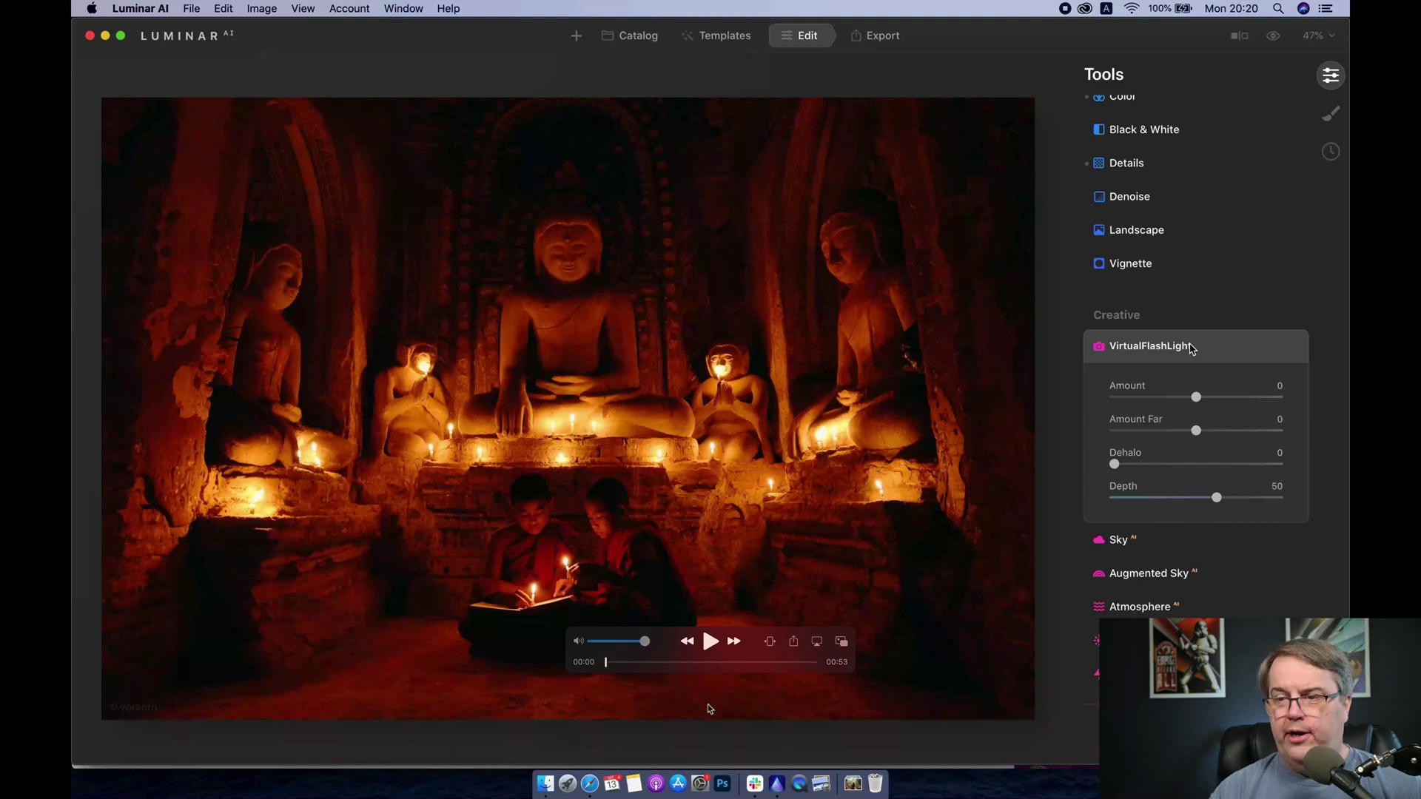
left_click(711, 641)
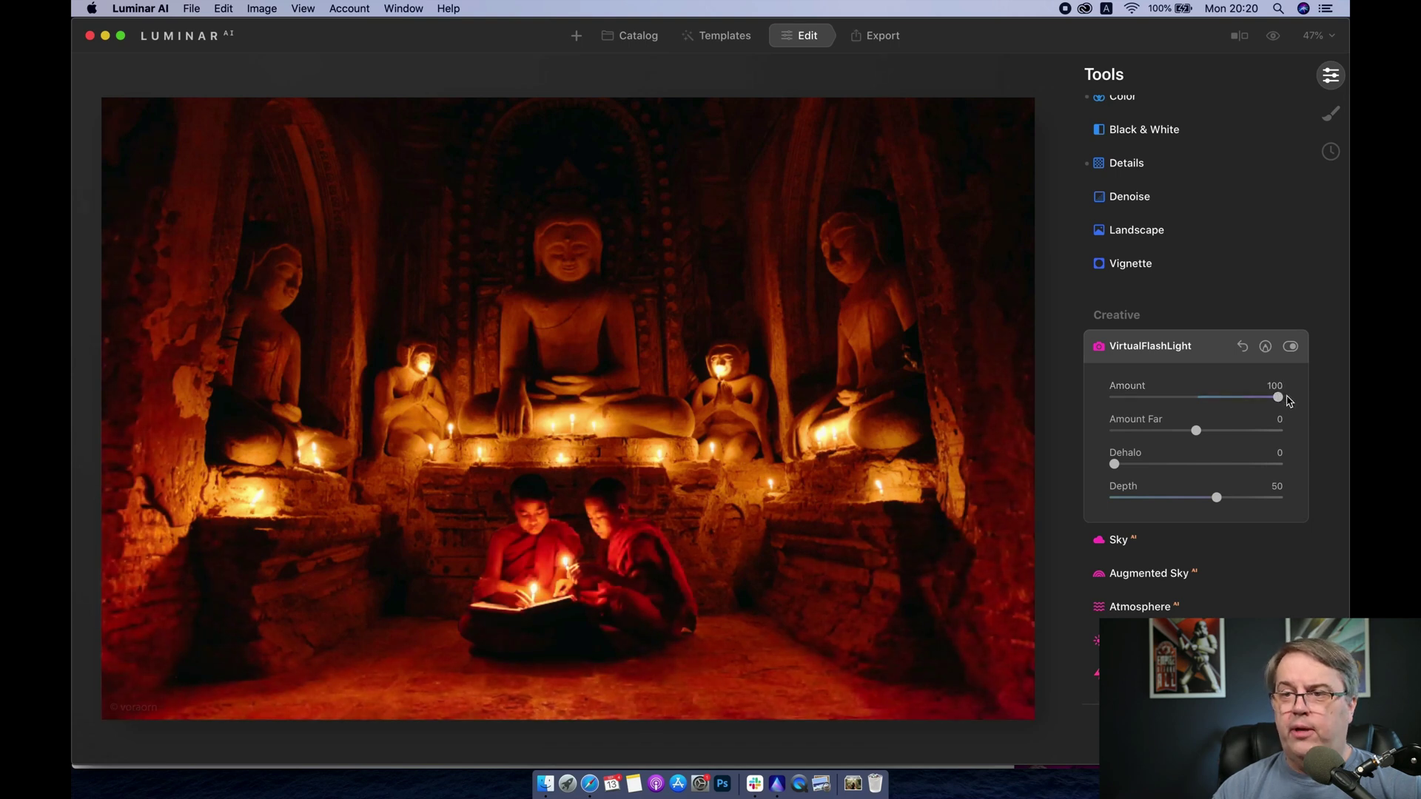
Set the VirtualFlashLight Dehalo to 100, Amount Far to -78 and Depth to 75 on the candlelit temple photo.
left_click_drag(1114, 465, 1292, 475)
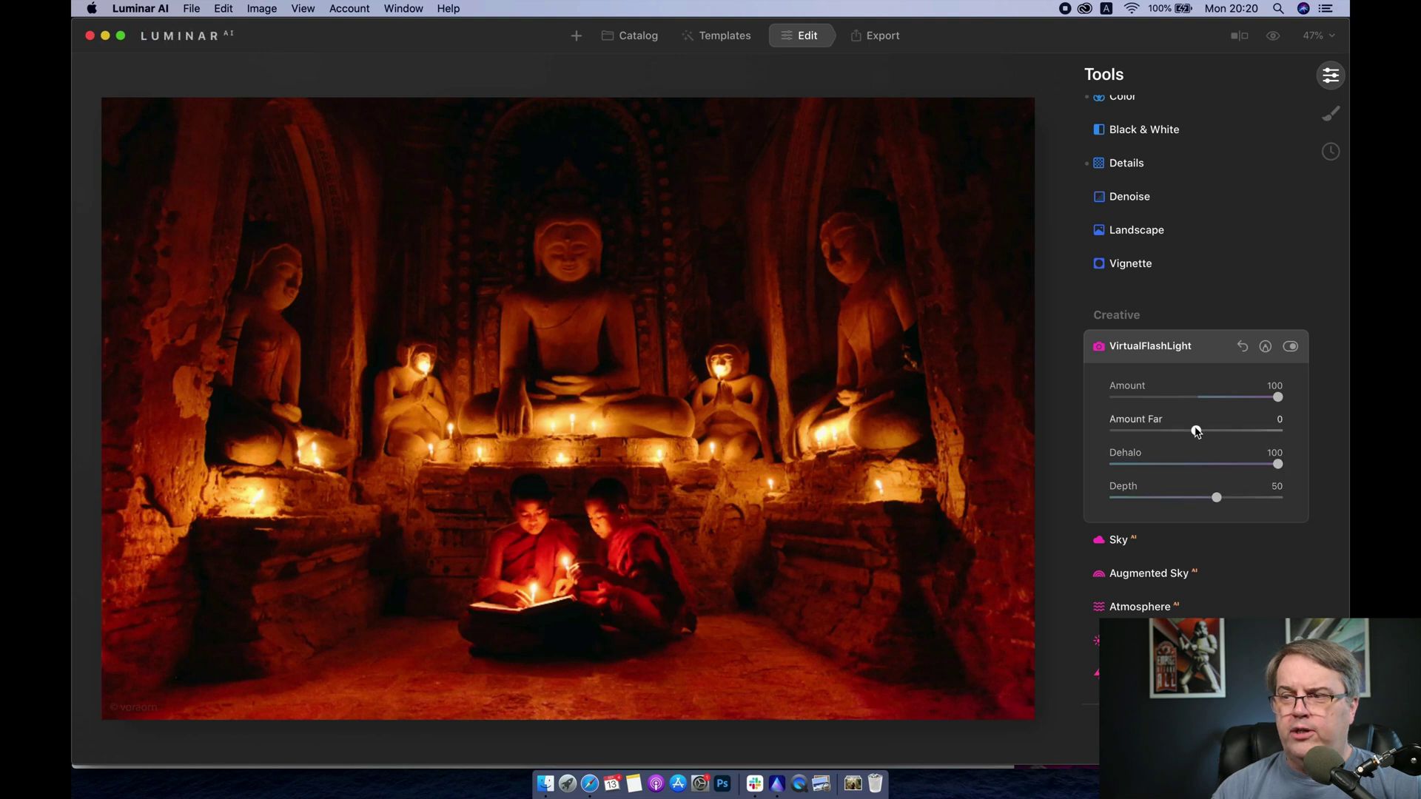
left_click_drag(1196, 431, 1133, 432)
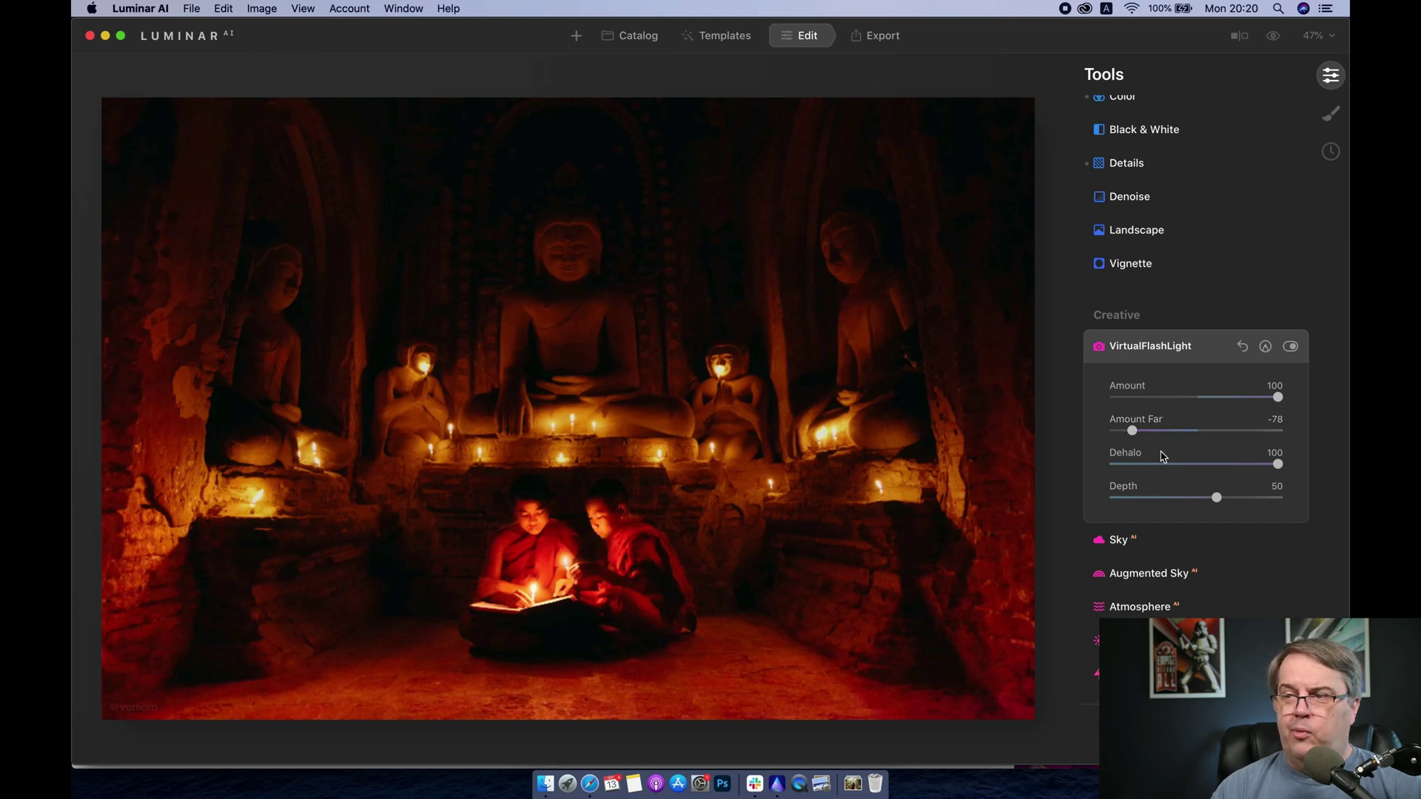
left_click_drag(1216, 498, 1273, 501)
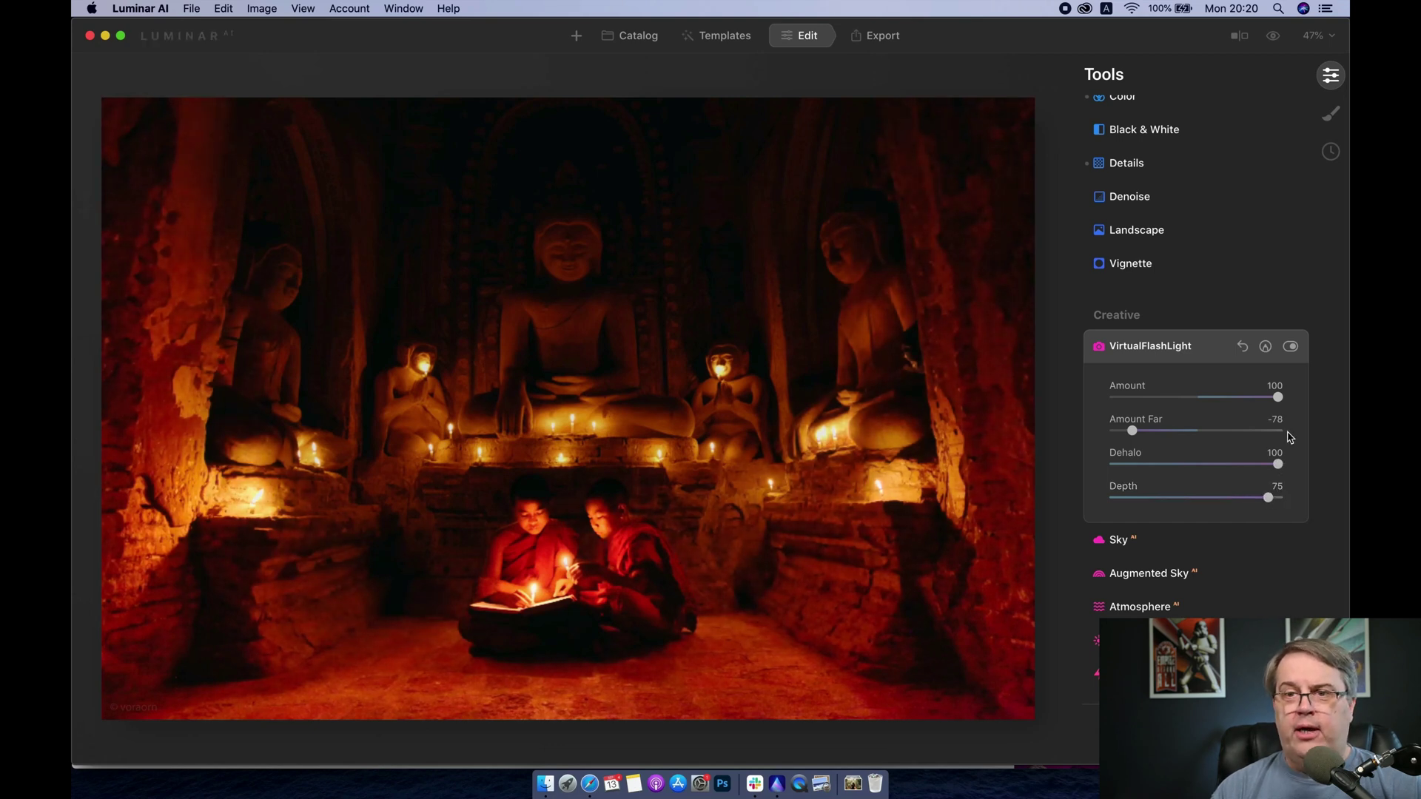
Switch the VirtualFlashLight tool off and on twice to compare the candlelit temple photo before and after relighting.
left_click(1290, 347)
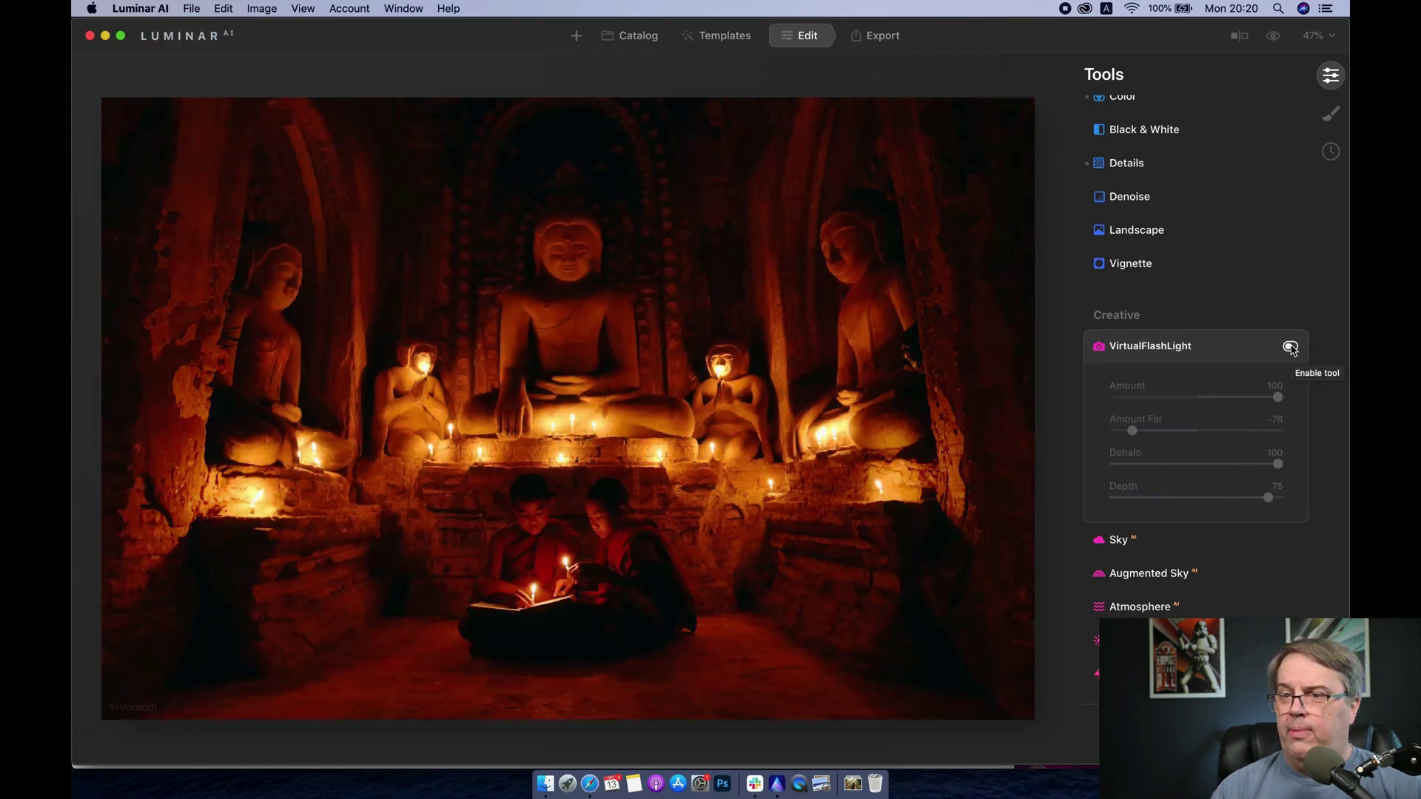
left_click(1290, 347)
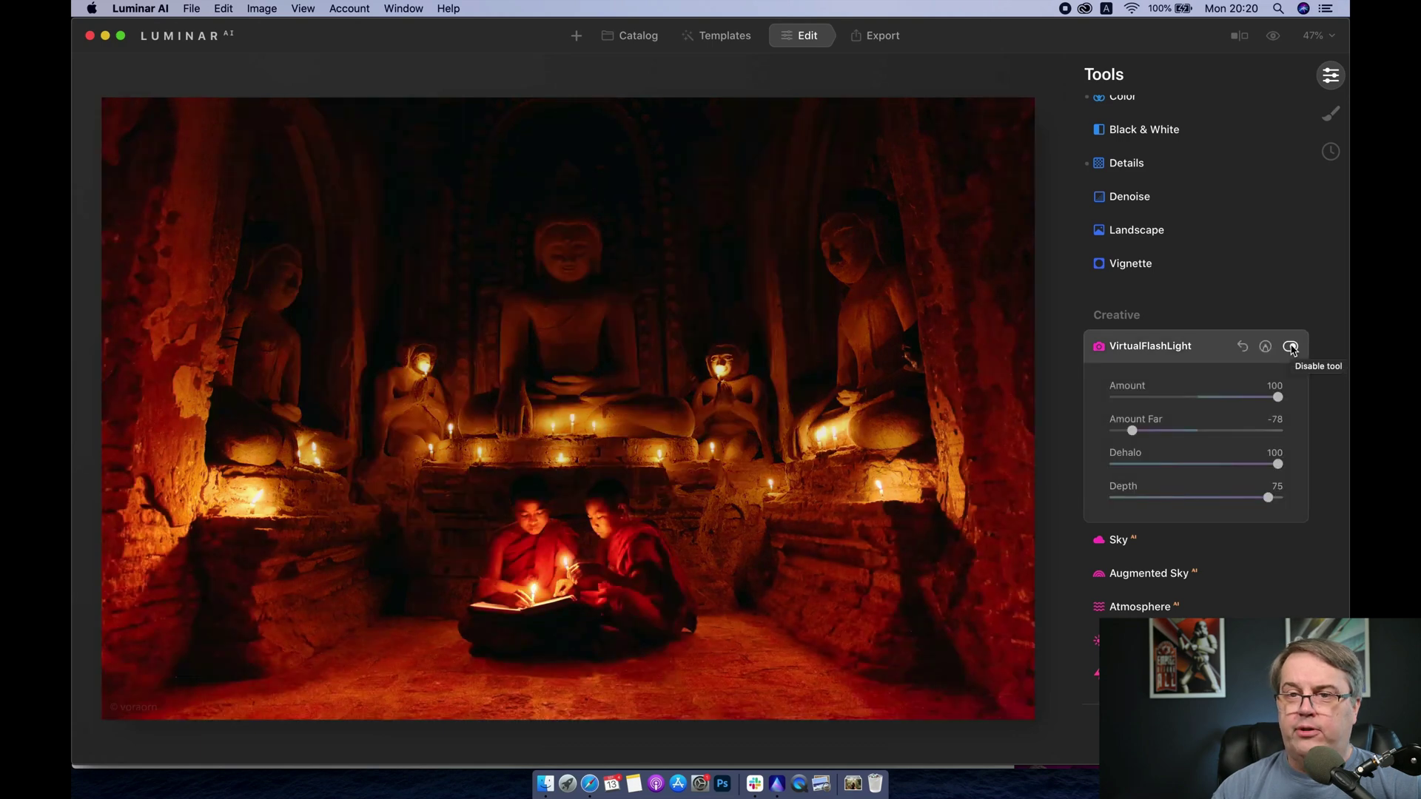
left_click(1290, 347)
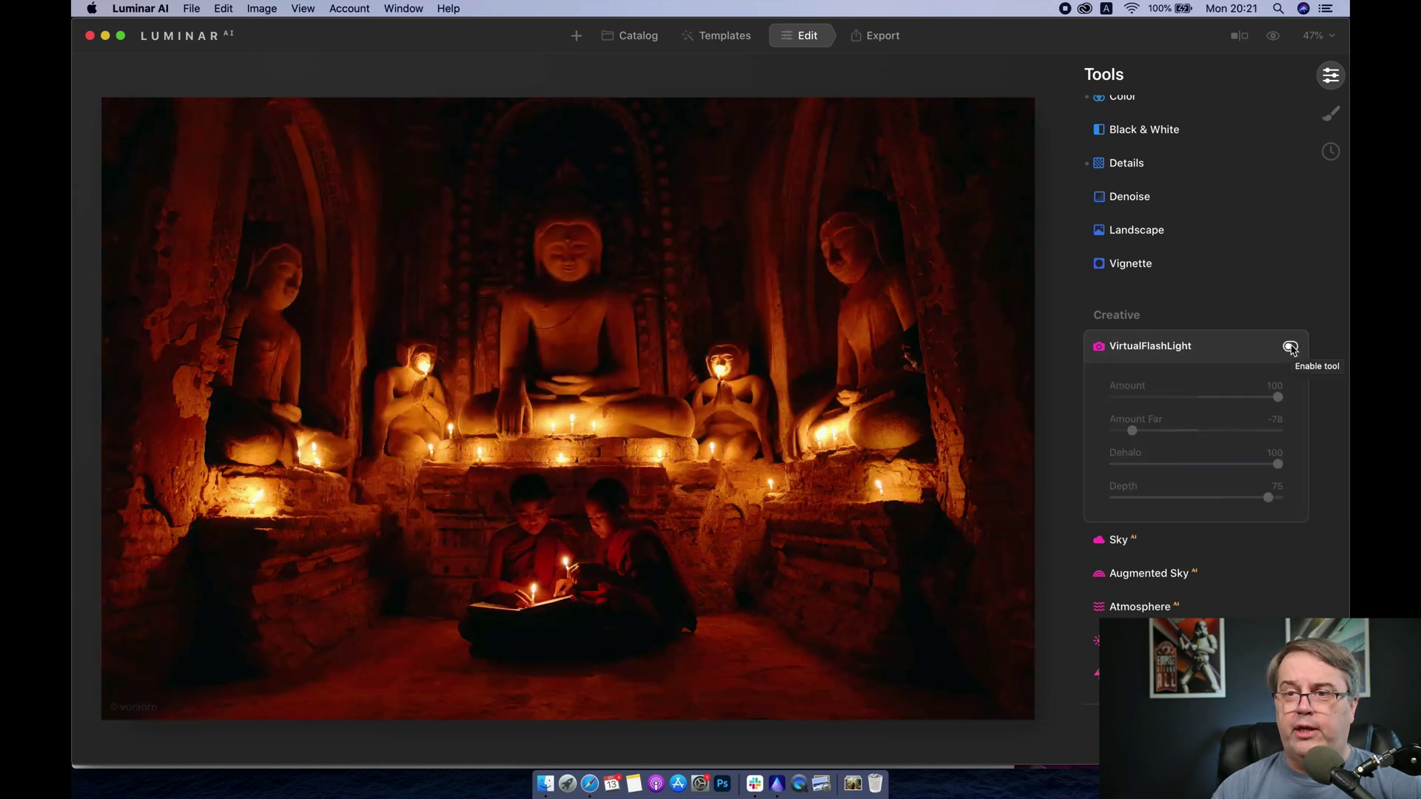
left_click(1290, 347)
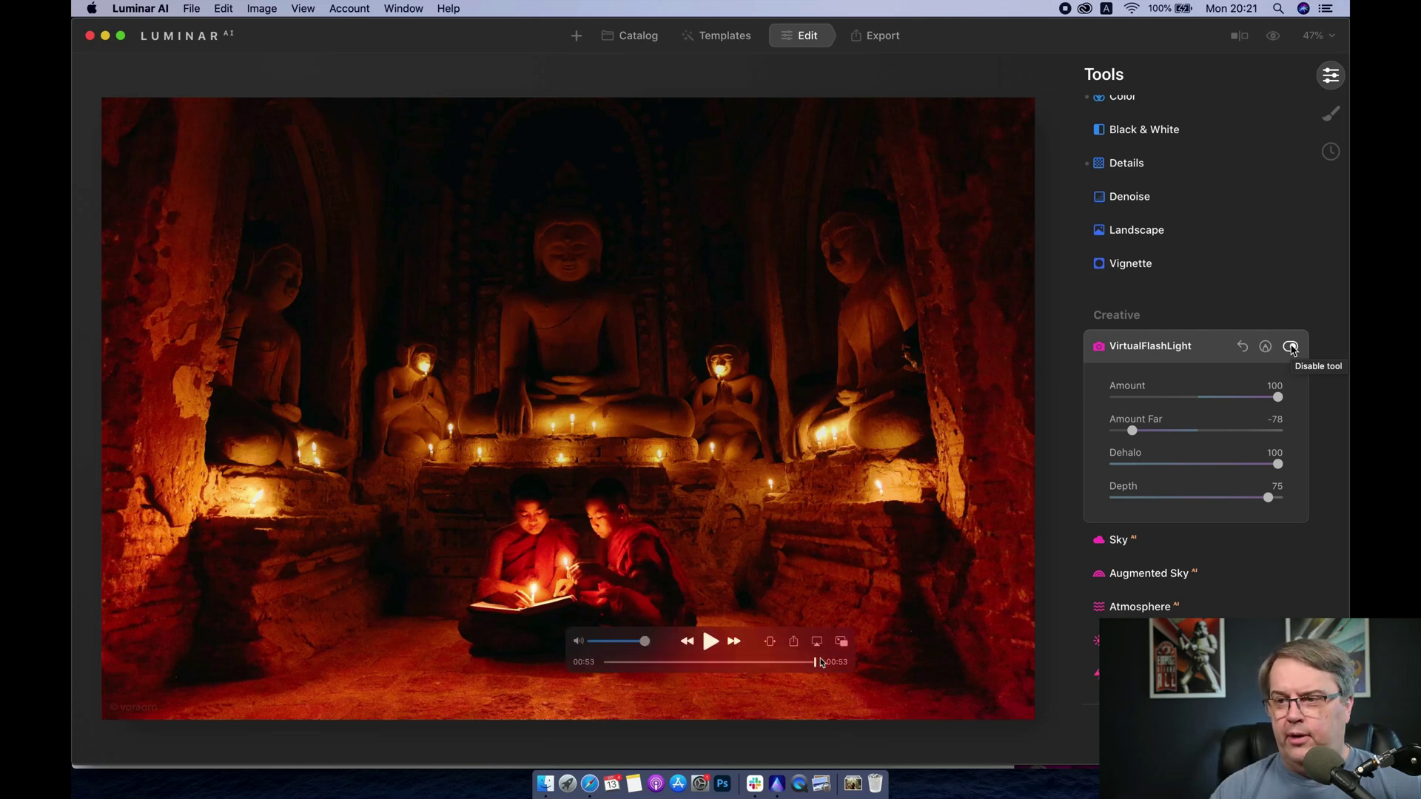
Scrub the temple video back to 00:00 and through 00:10, 00:04, 00:20 and 00:48 to 00:50 to review each VirtualFlashLight slider adjustment.
left_click_drag(814, 660, 592, 670)
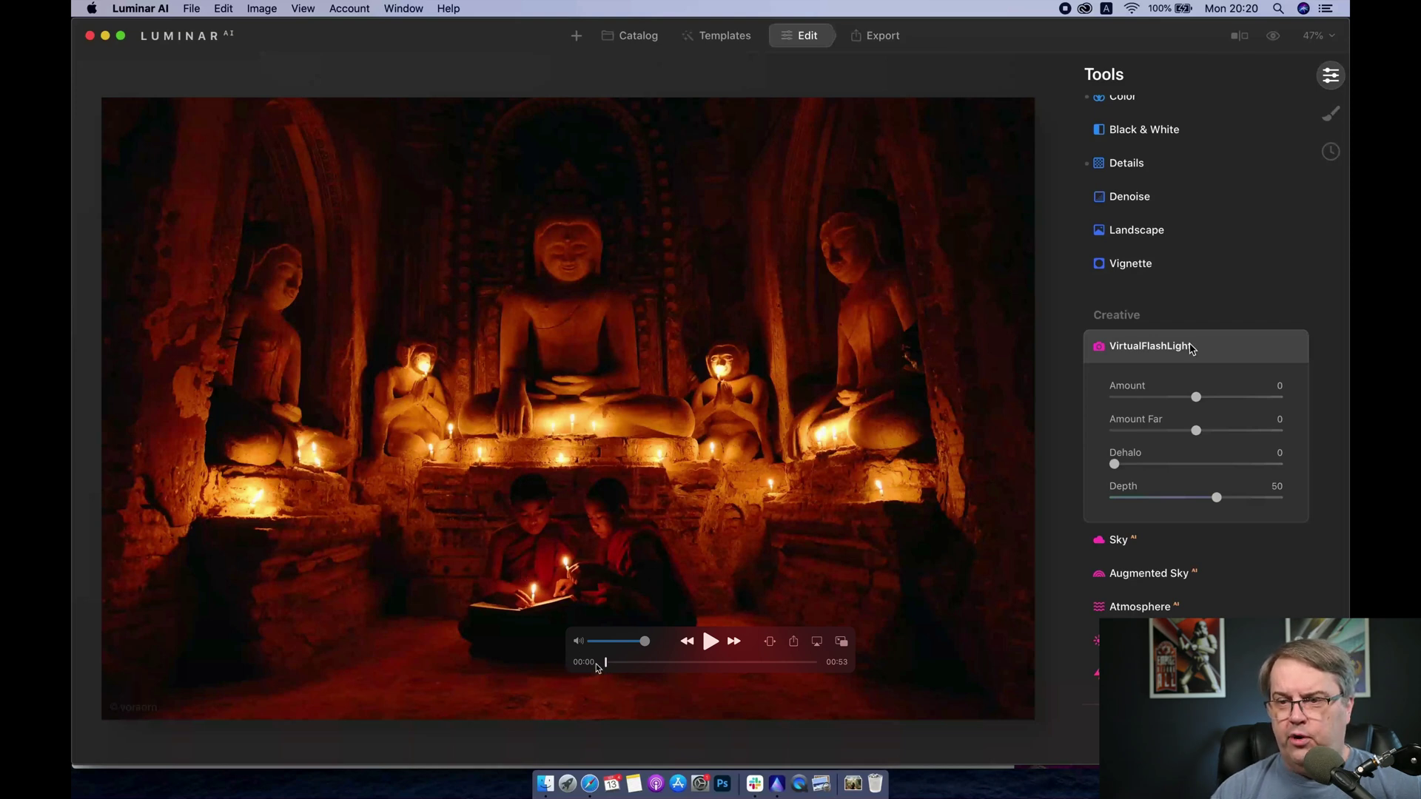
mouse_move(605, 667)
left_mouse_down()
mouse_move(648, 666)
mouse_move(605, 666)
left_mouse_up()
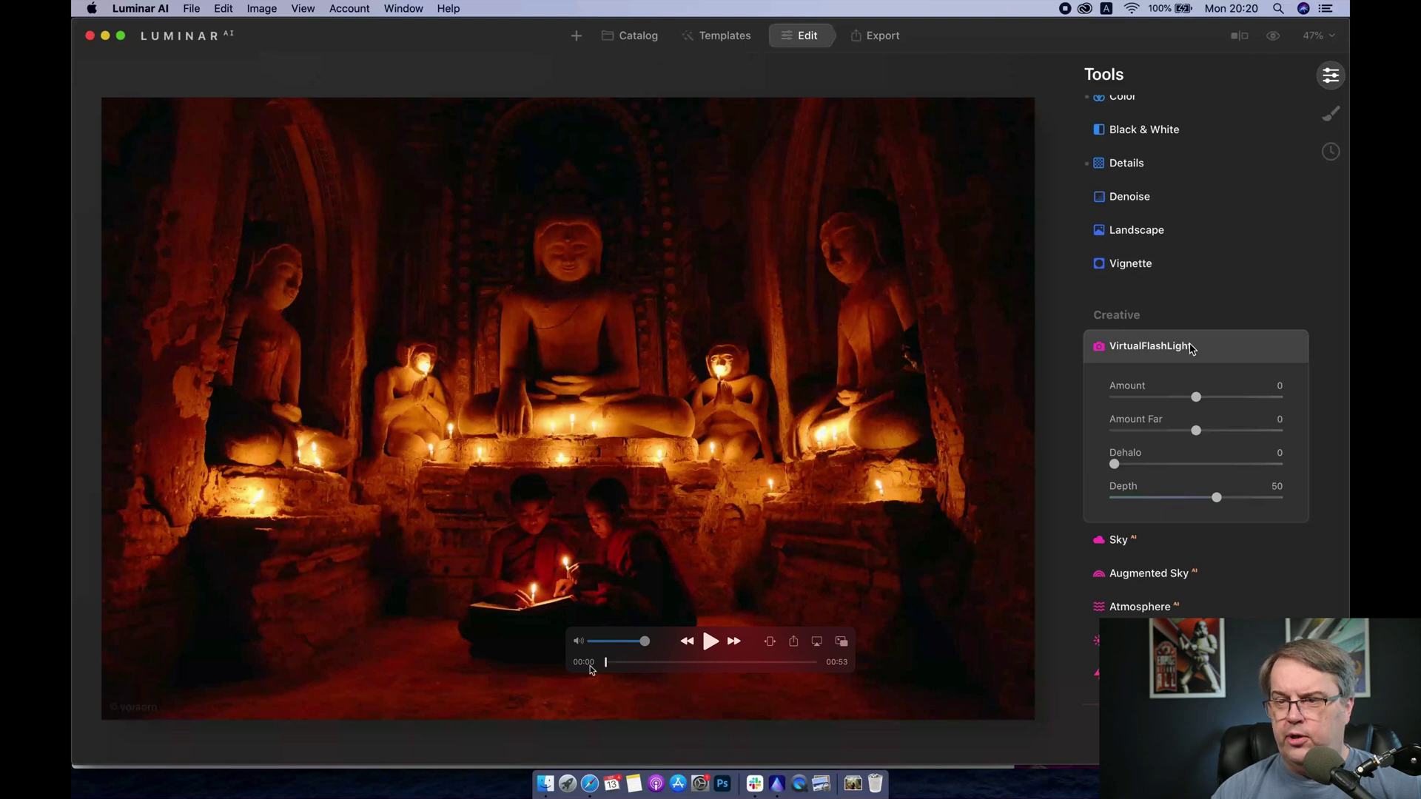
left_click_drag(606, 663, 646, 664)
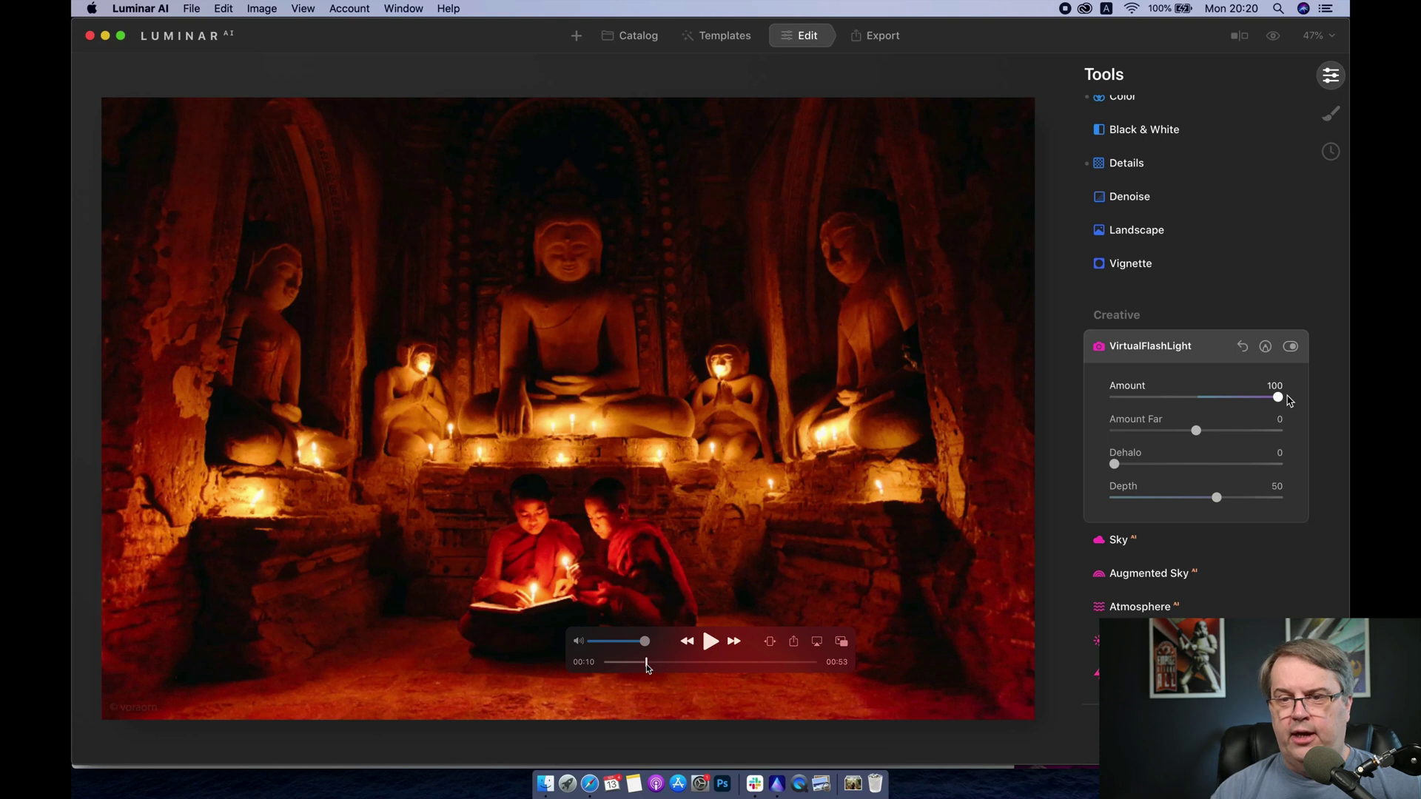
left_click_drag(646, 664, 623, 664)
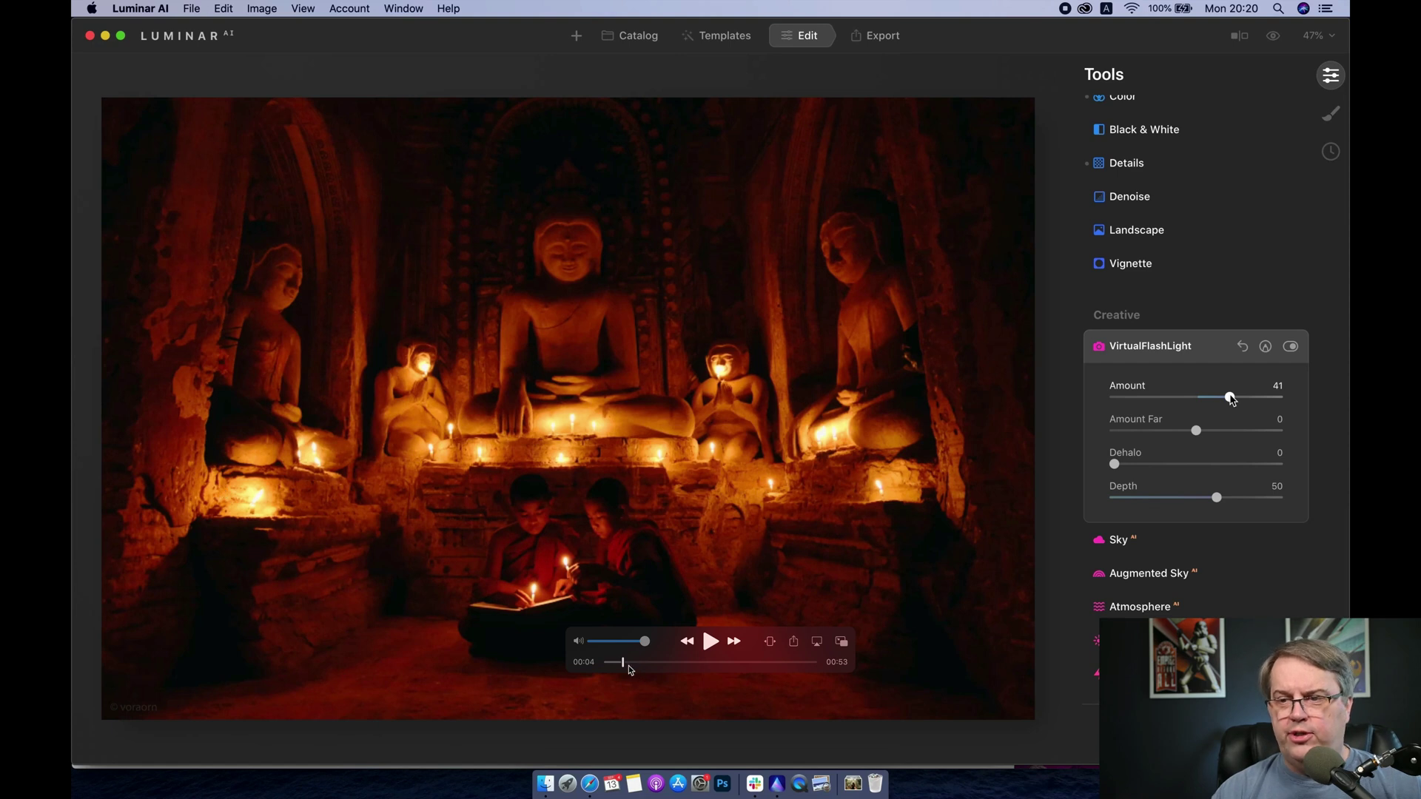
left_click_drag(623, 666, 686, 666)
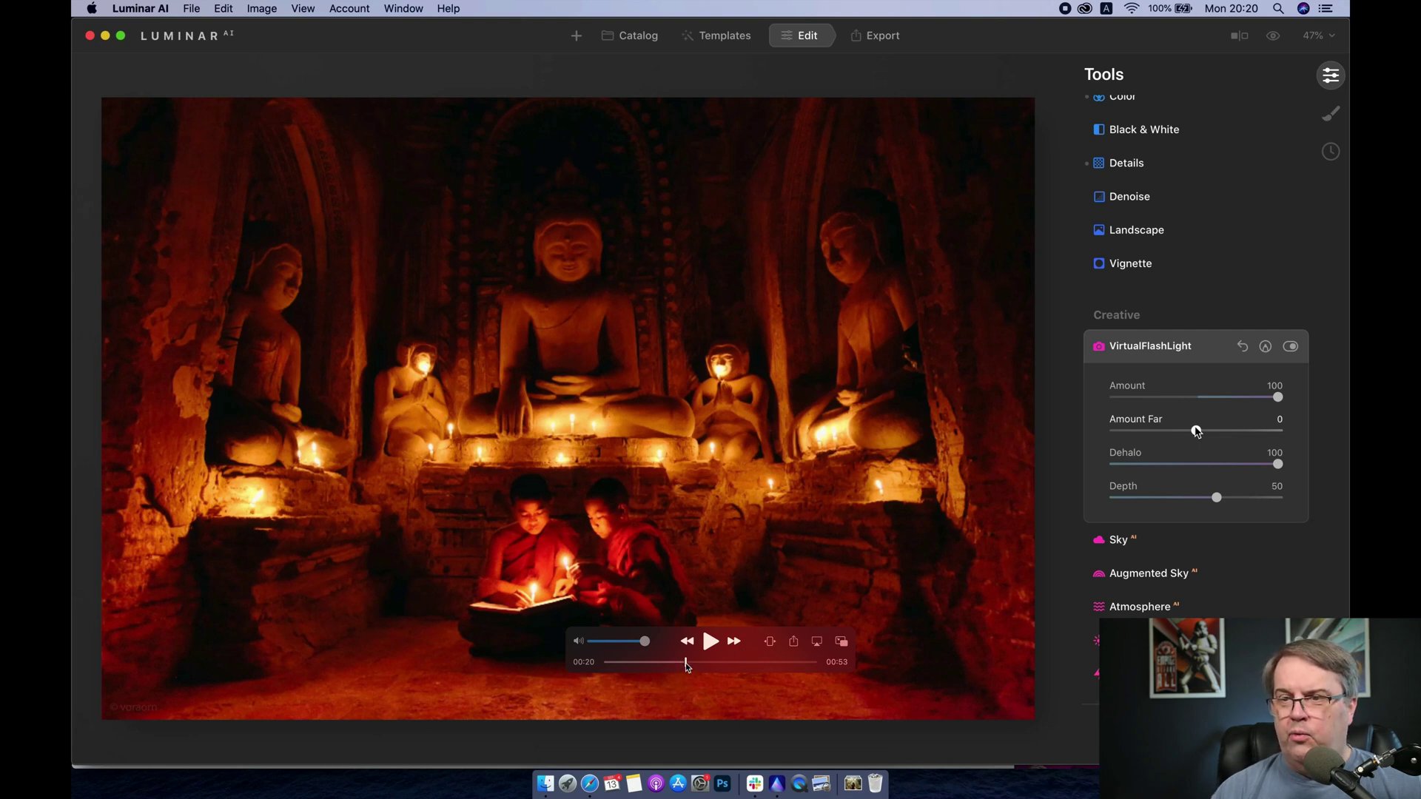
left_click_drag(687, 666, 794, 669)
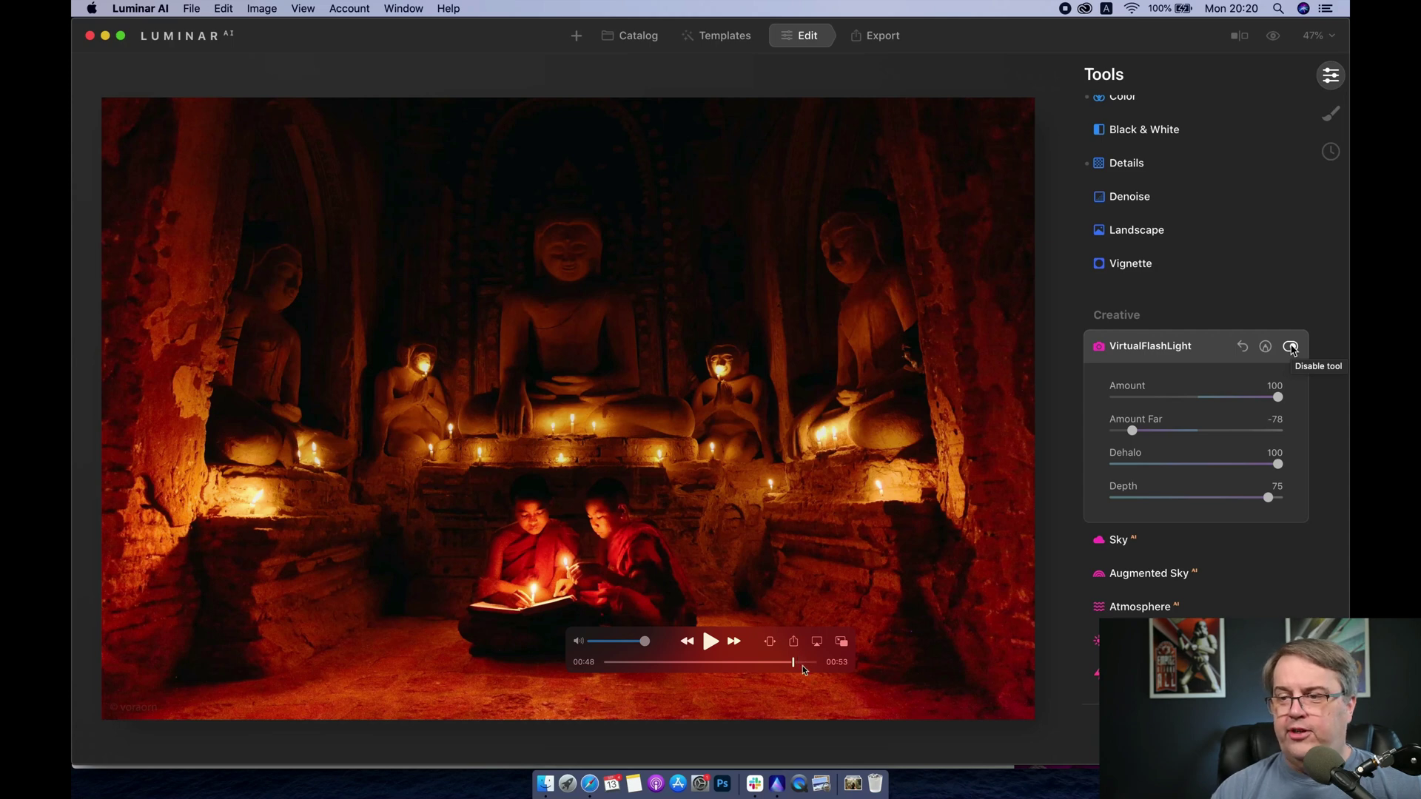
left_click_drag(794, 665, 804, 664)
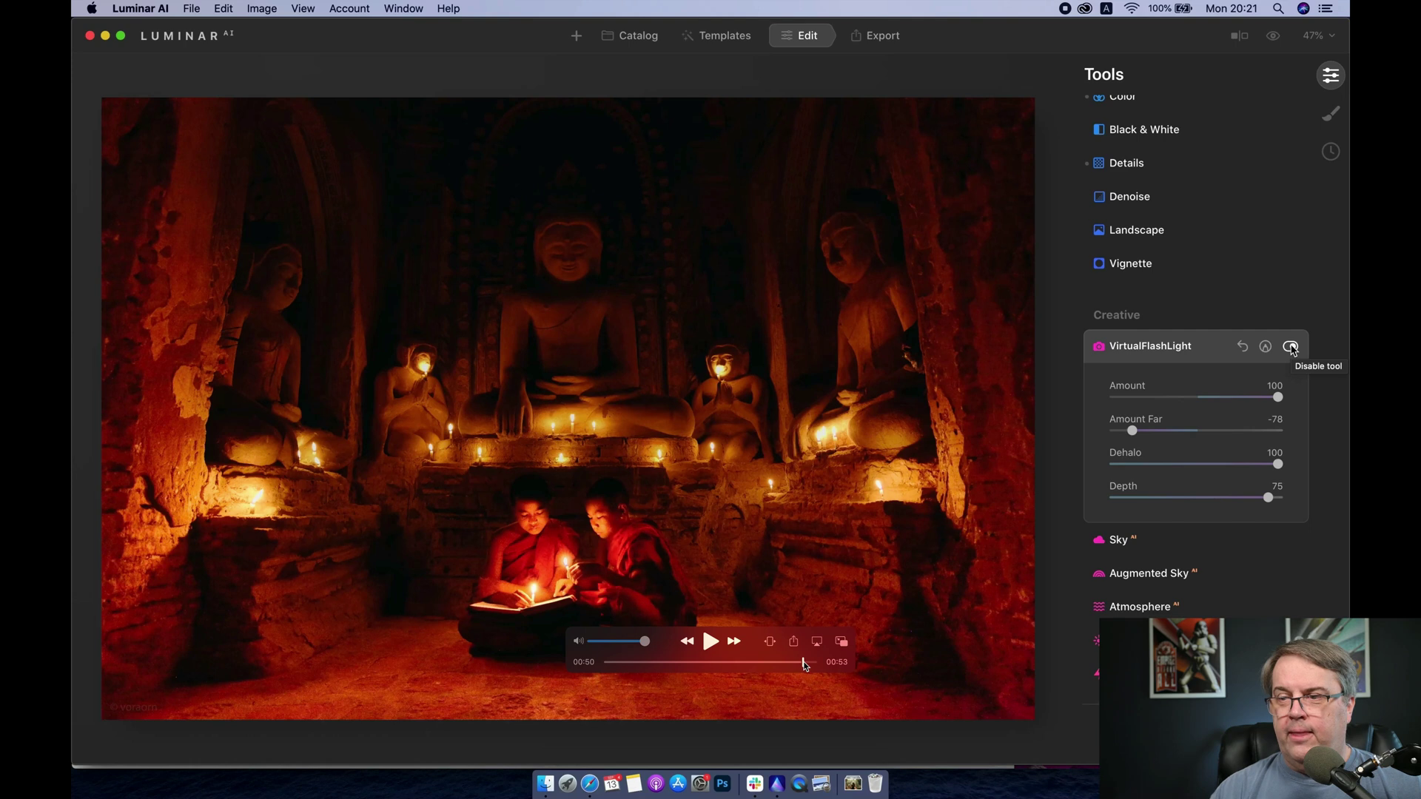